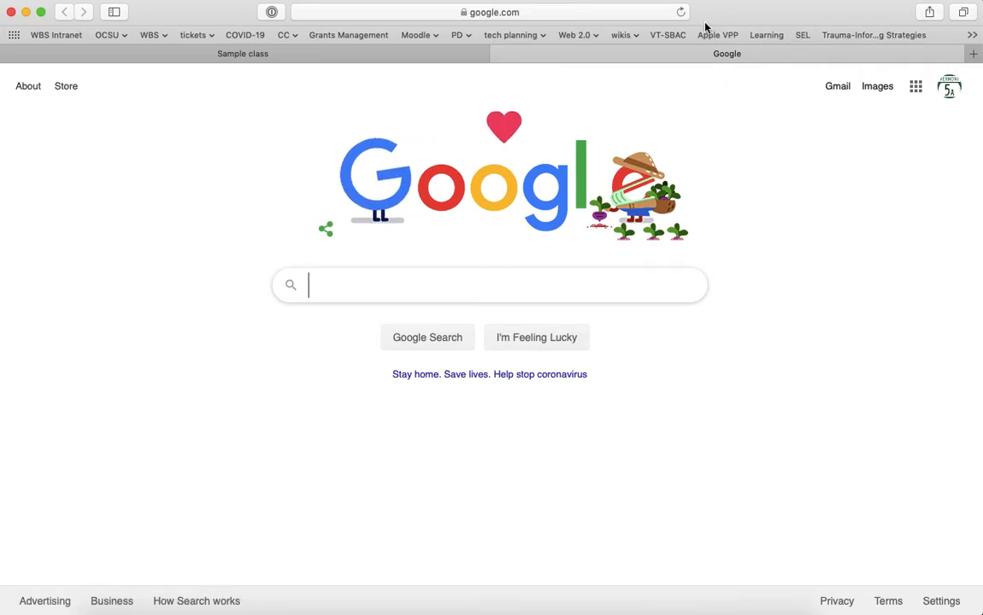
Open Google Meet in a new Safari tab from the Google apps grid.
left_click(603, 12)
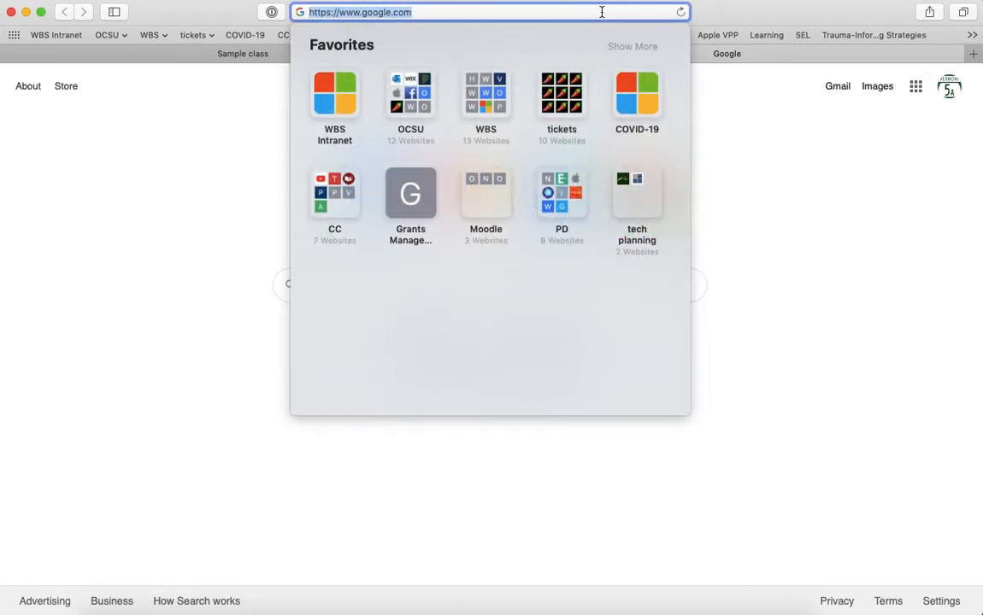
type("me")
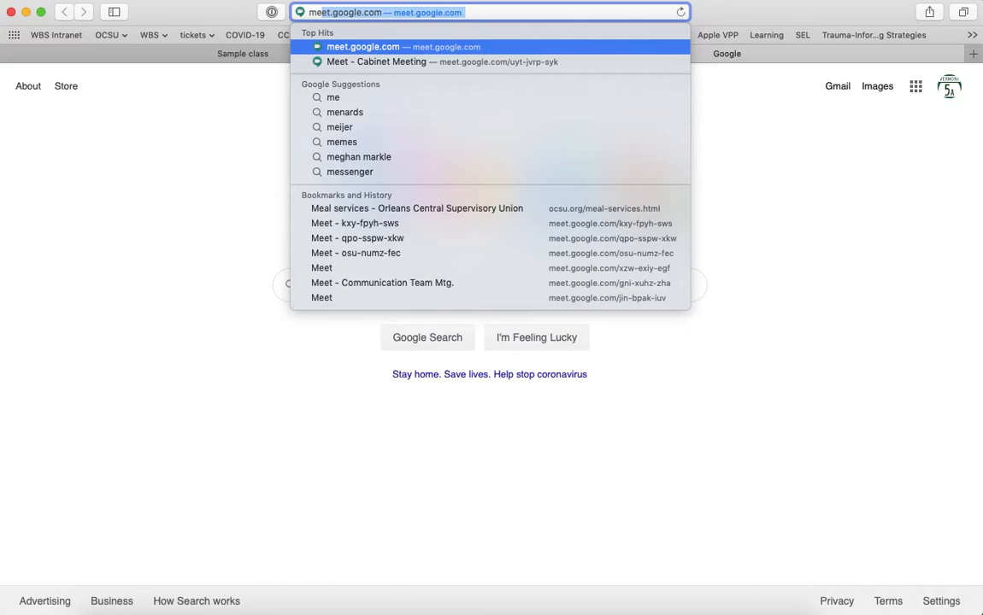
left_click(915, 87)
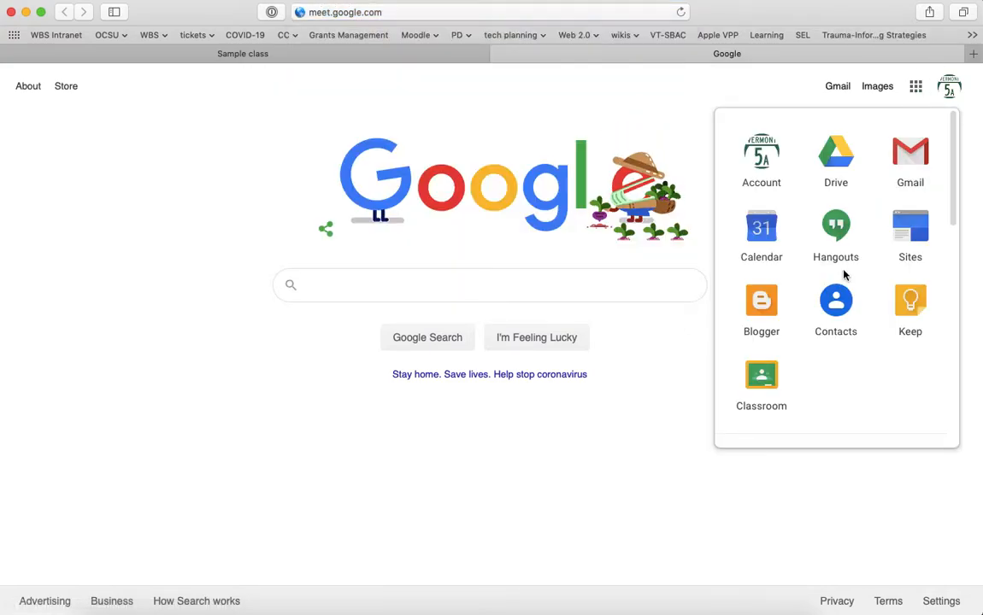
scroll(845, 275, "down", 3)
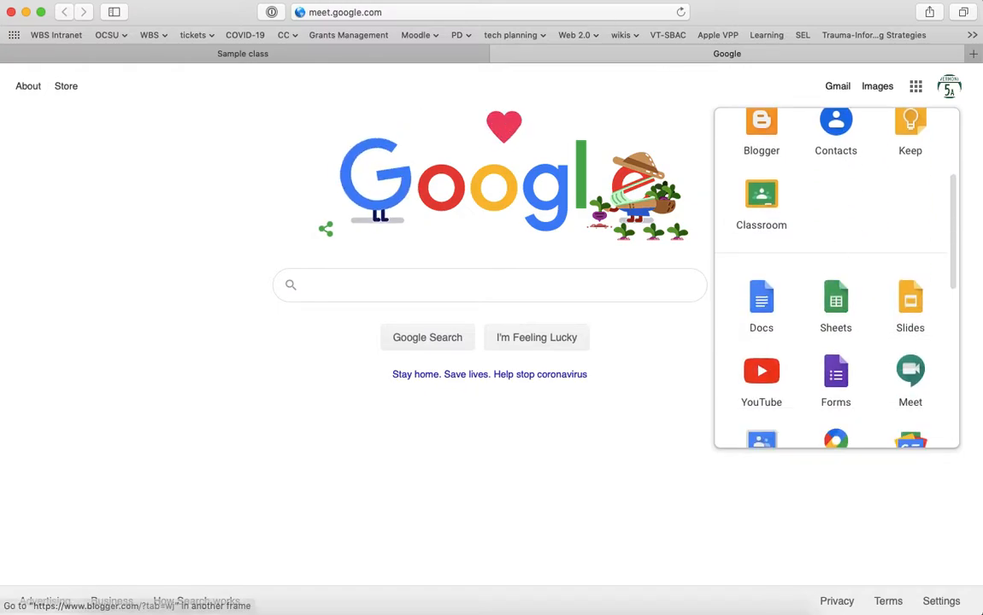
left_click(910, 373)
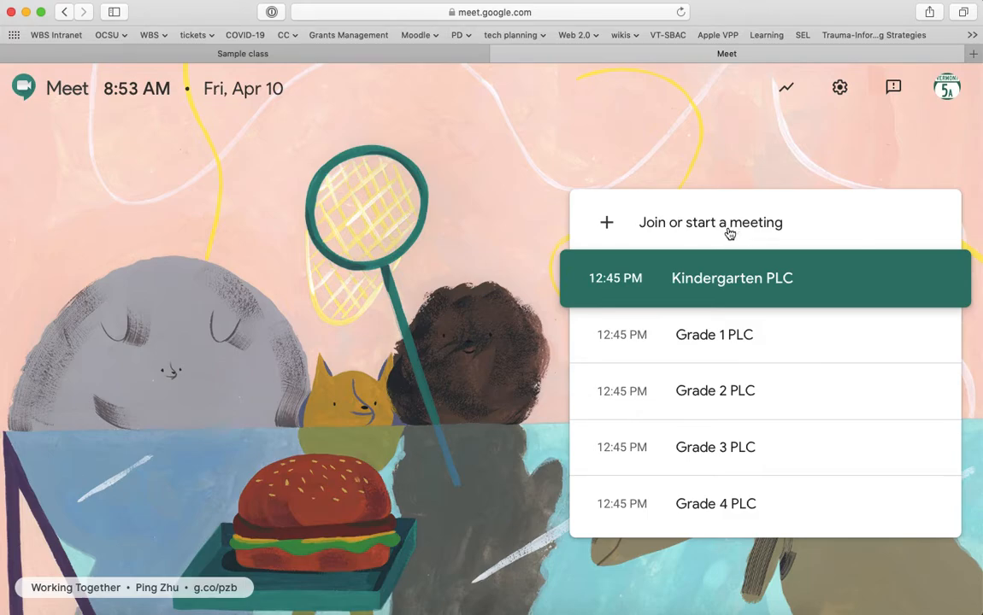
Create a new meeting with the nickname 'CoburnTest'.
left_click(676, 232)
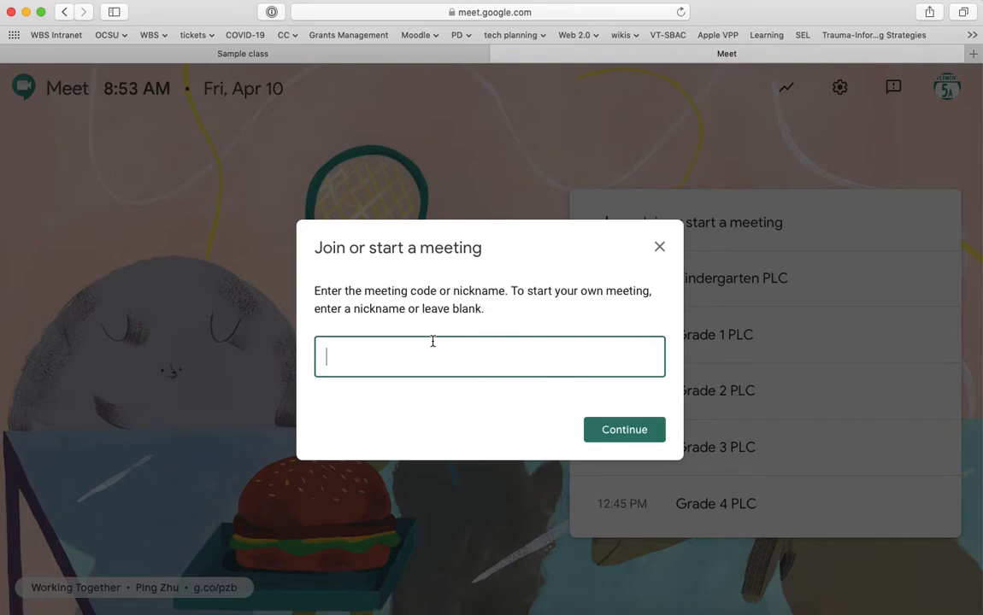
type("Coburnp3")
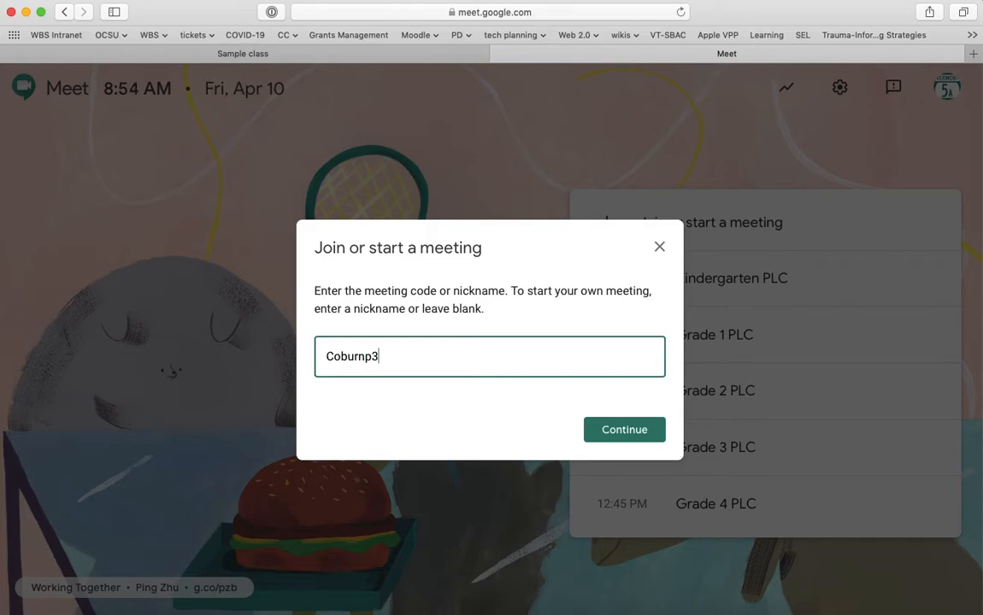
key("BackSpace")
key("BackSpace")
type("Test")
double_click(446, 368)
key("super+c")
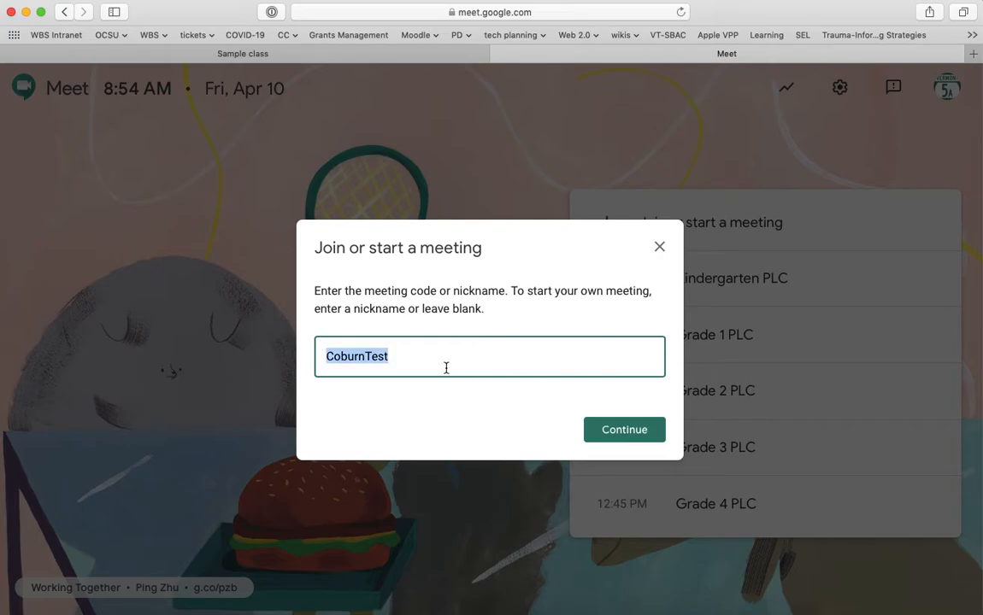
left_click(633, 431)
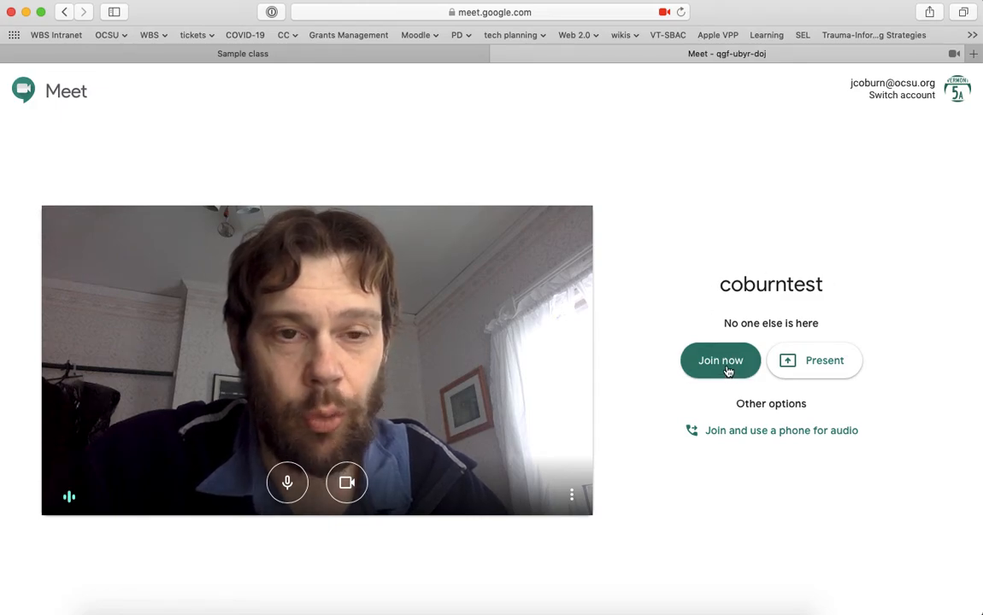
Join the CoburnTest call as host with the microphone muted, then bring up the student's Firefox window.
left_click(721, 361)
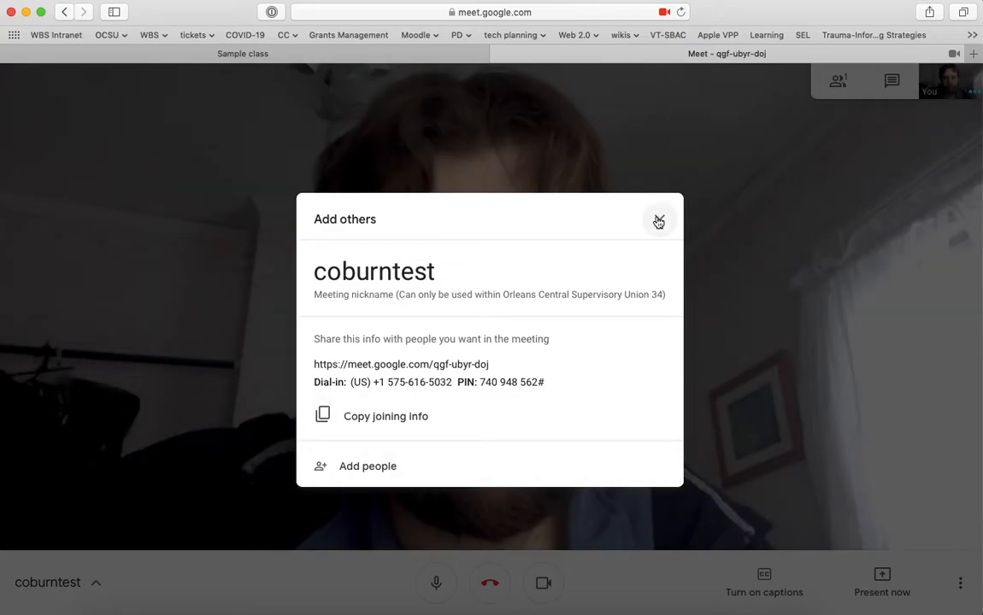
left_click(659, 222)
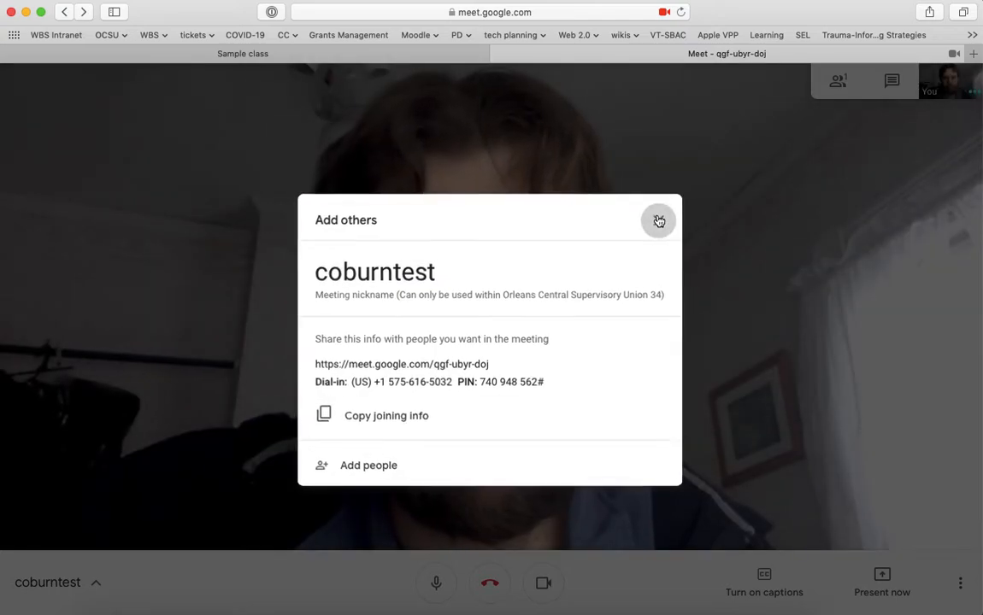
left_click(435, 584)
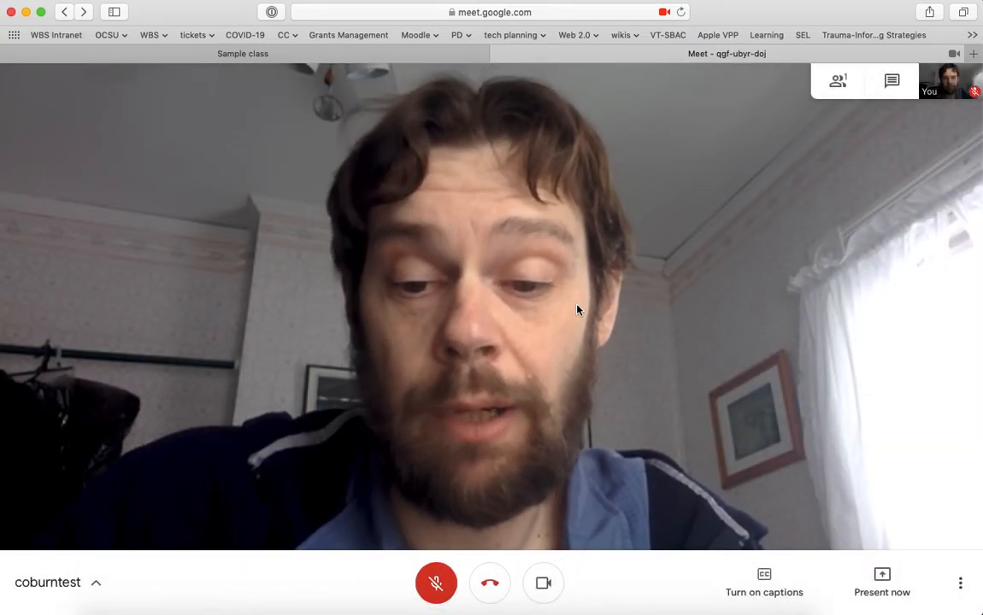
left_click(213, 608)
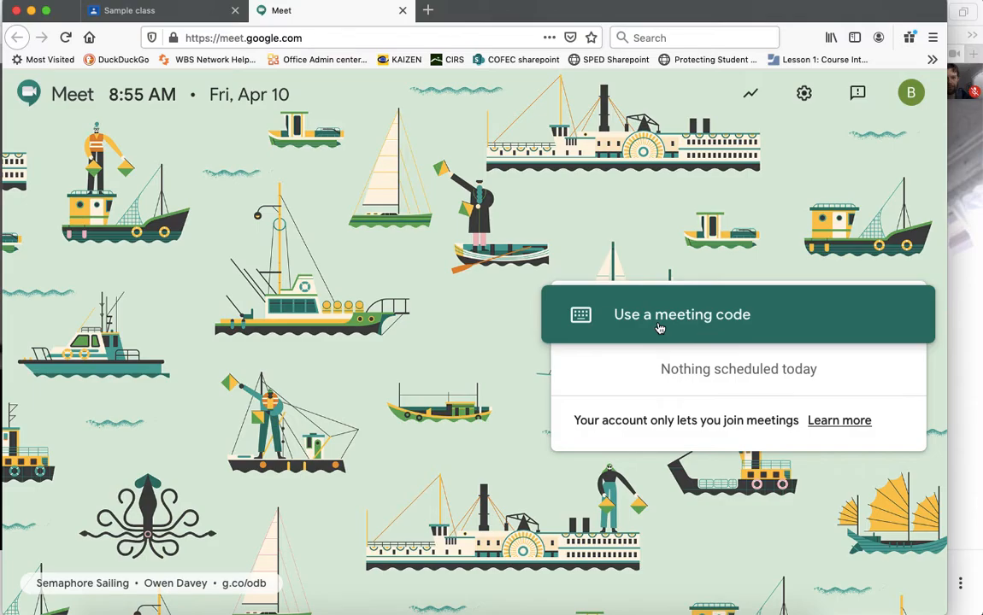
As the student, join CoburnTest with the pasted meeting code, allowing mic and camera, and mute.
left_click(659, 329)
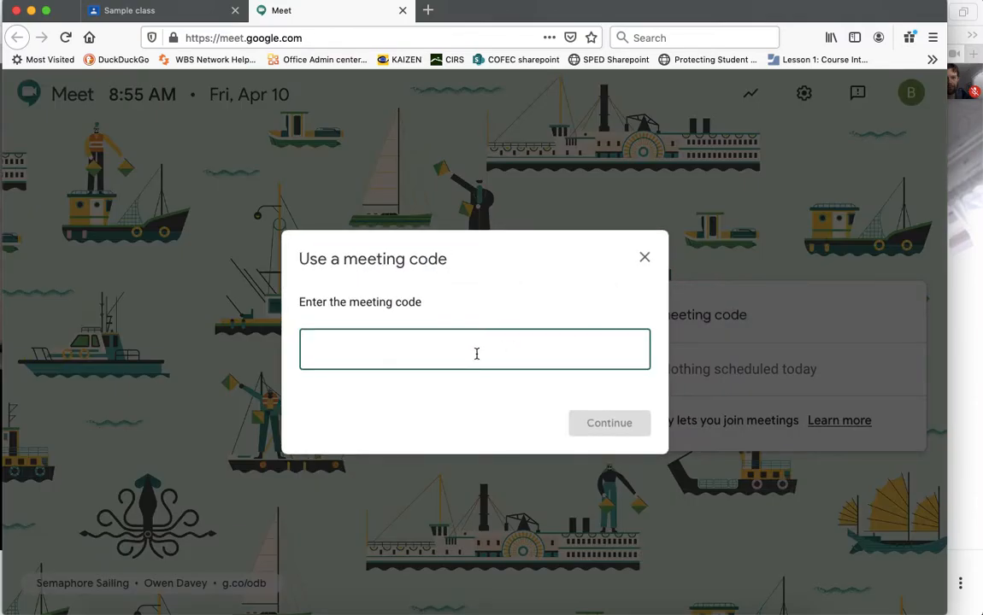
key("super+v")
left_click(602, 424)
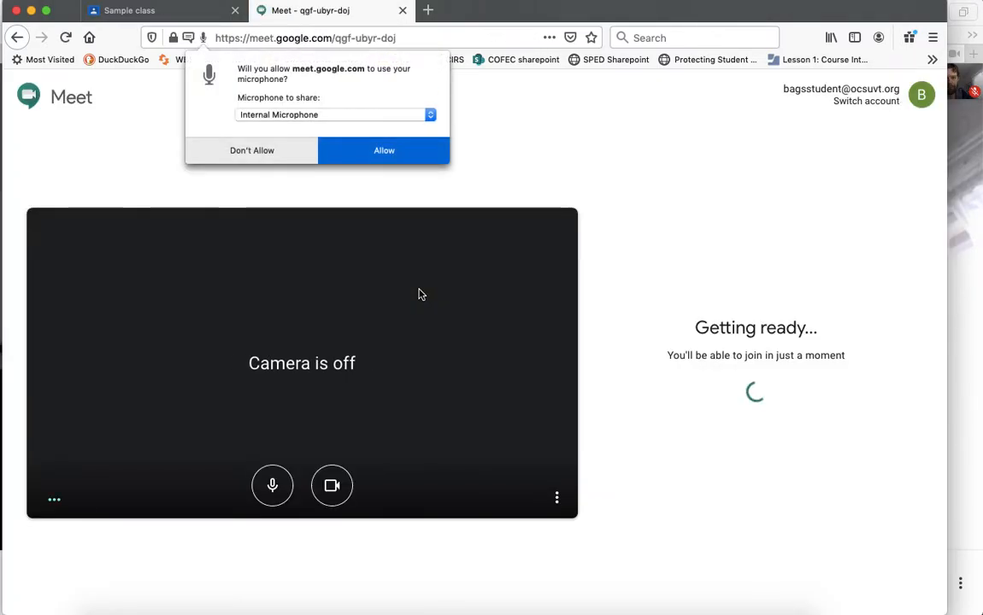
left_click(398, 150)
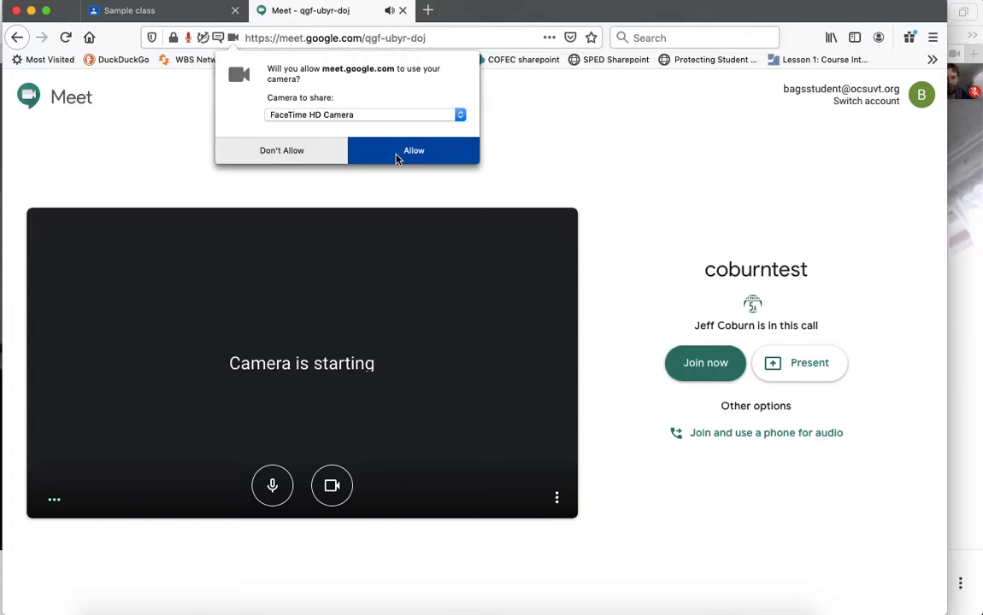
left_click(395, 156)
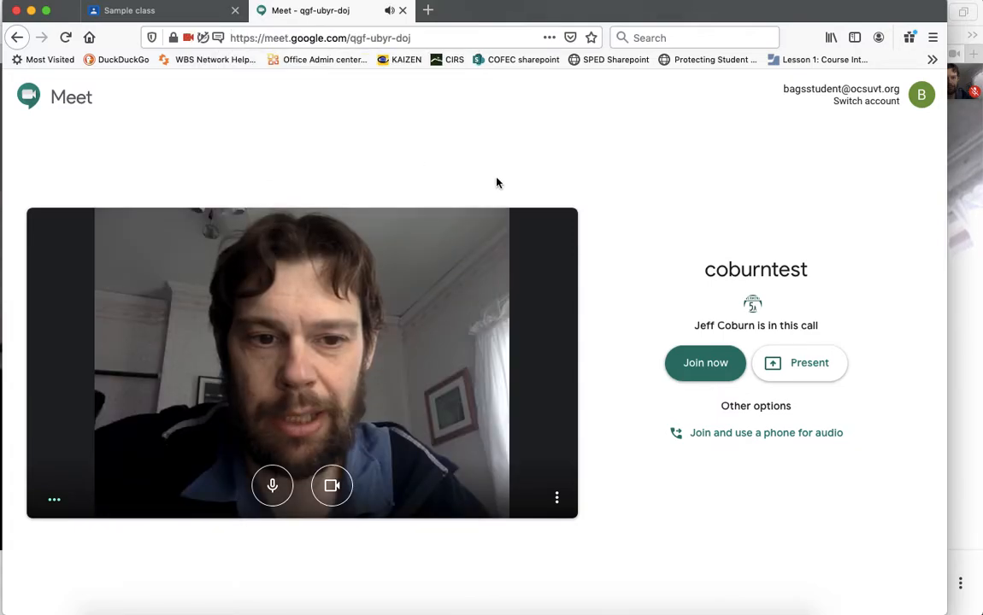
left_click(699, 365)
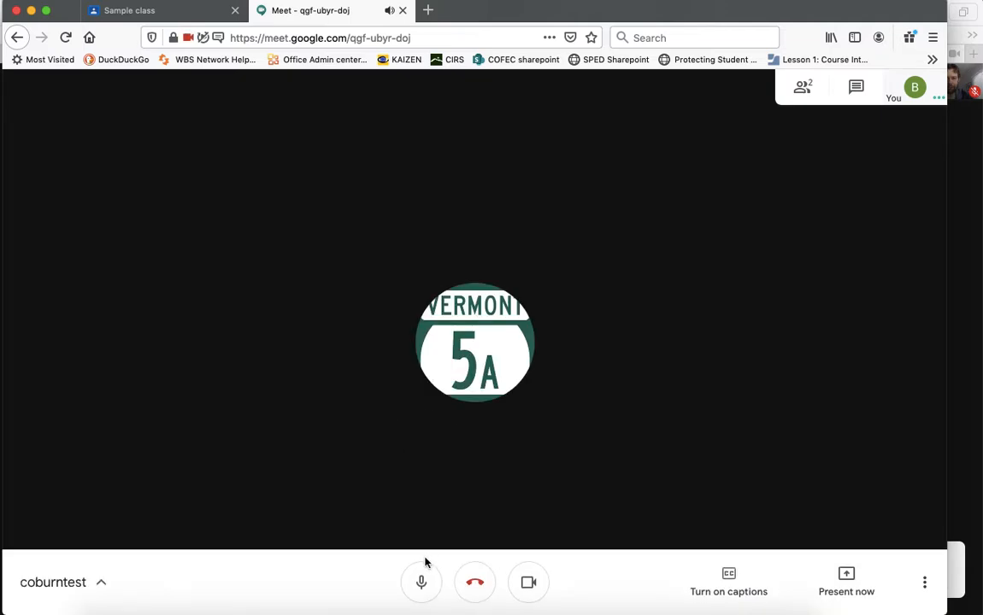
left_click(422, 582)
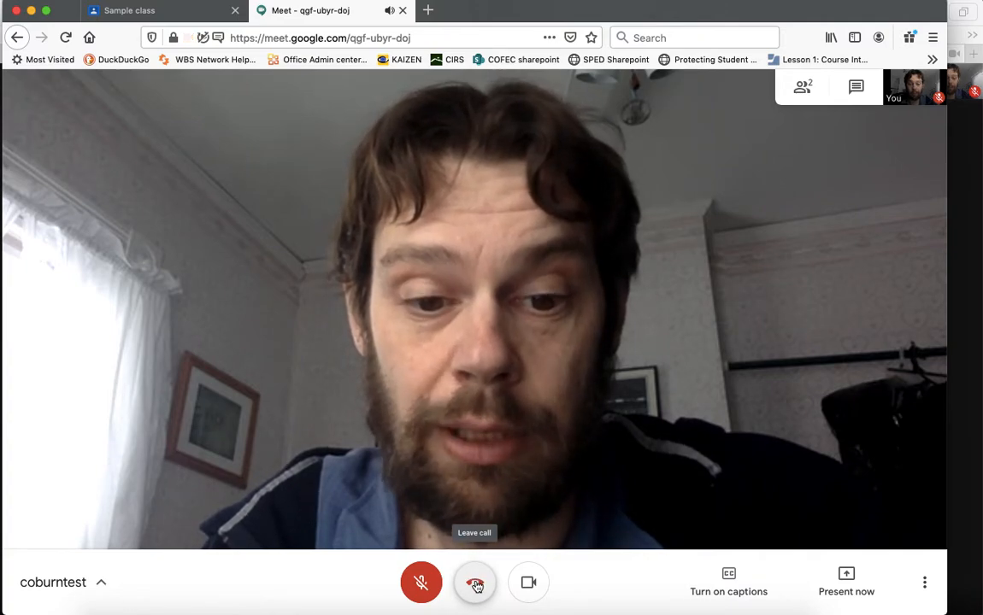
left_click(183, 609)
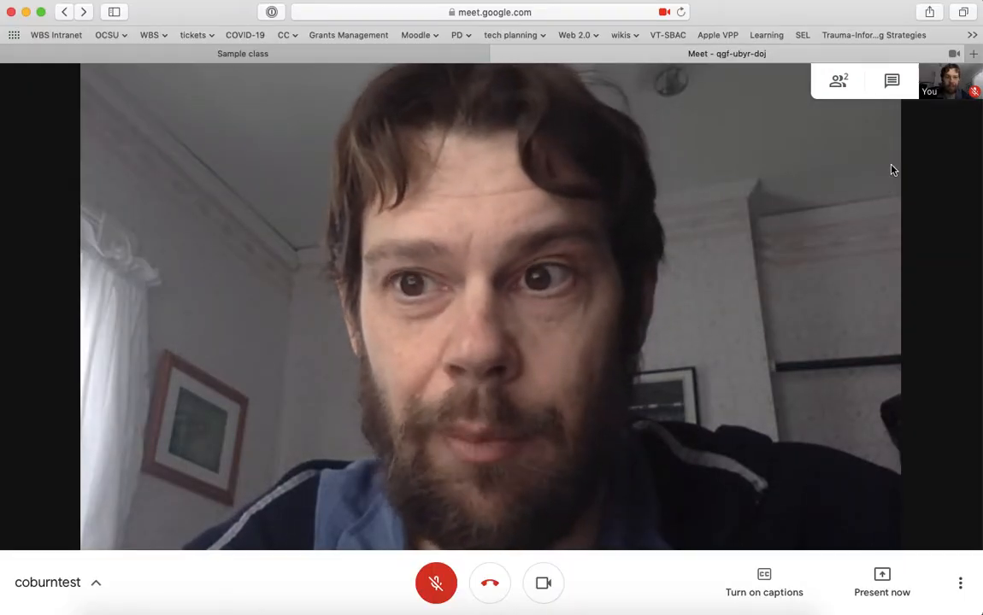
Remove the student participant from the call via the People panel and view the student's removal notice.
left_click(839, 83)
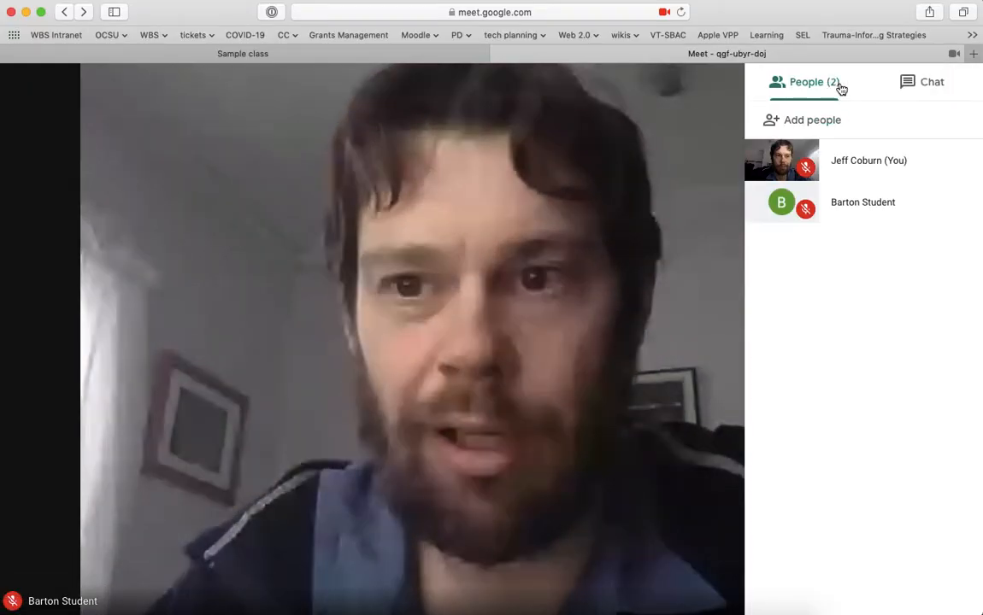
left_click(962, 202)
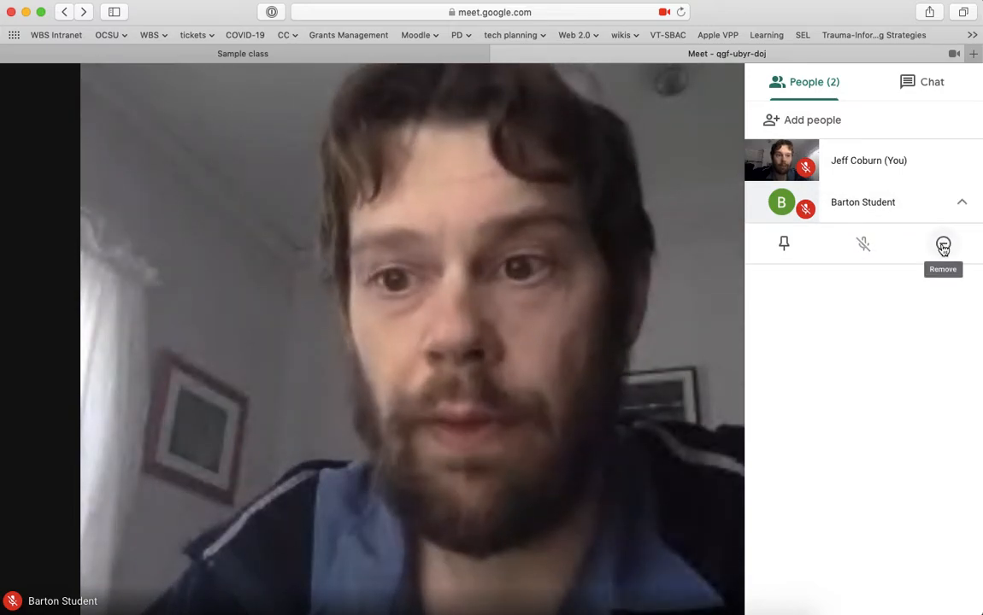
left_click(944, 247)
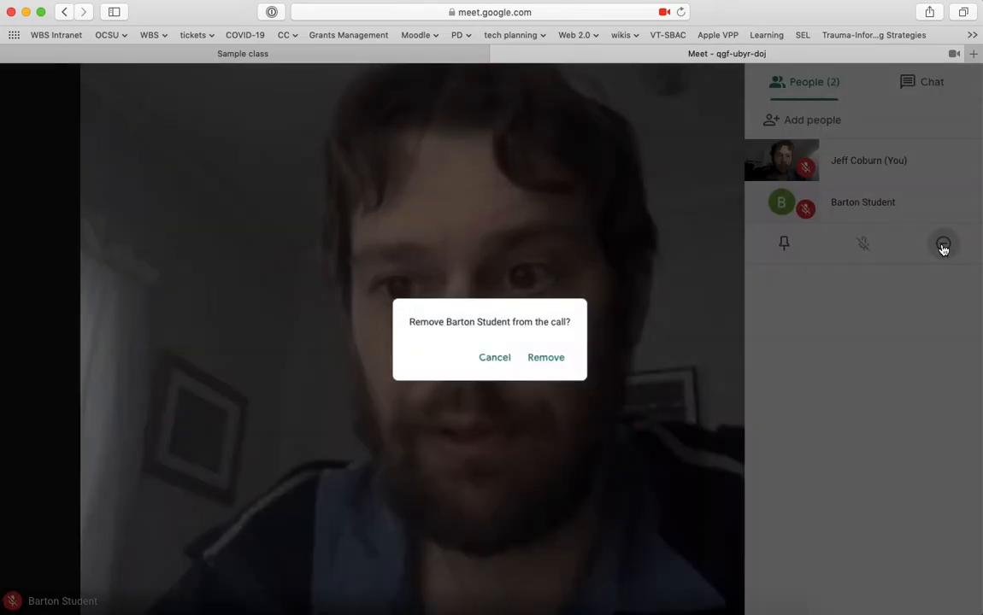
left_click(554, 366)
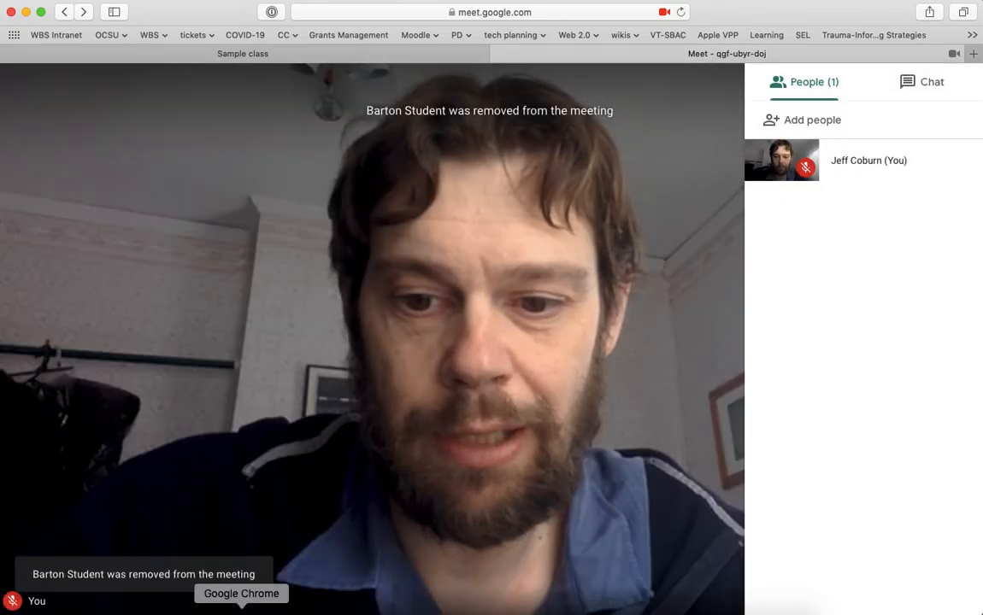
left_click(212, 611)
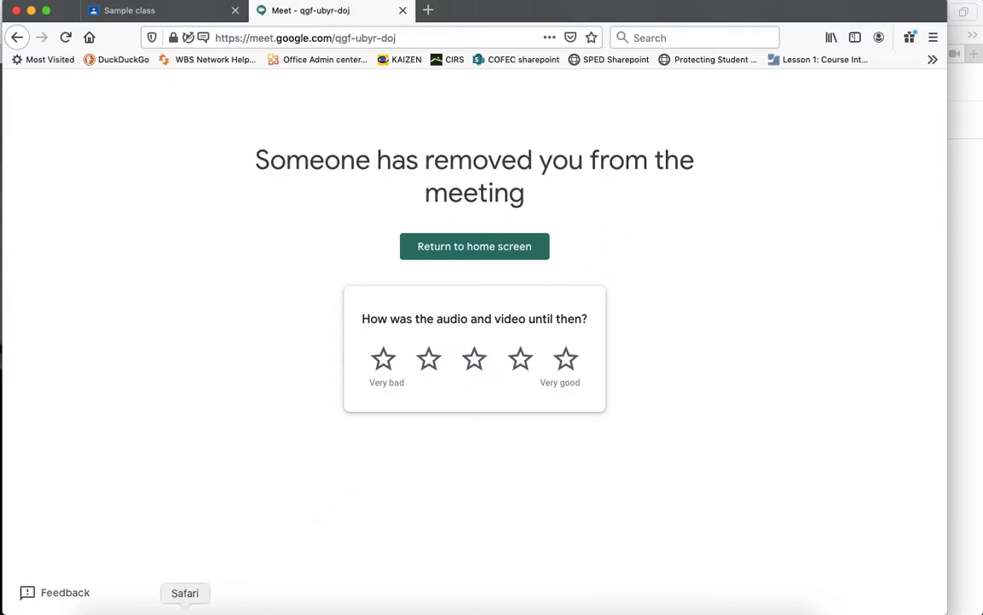
Return both the teacher's Safari and the student's Firefox to the Meet home page.
left_click(184, 608)
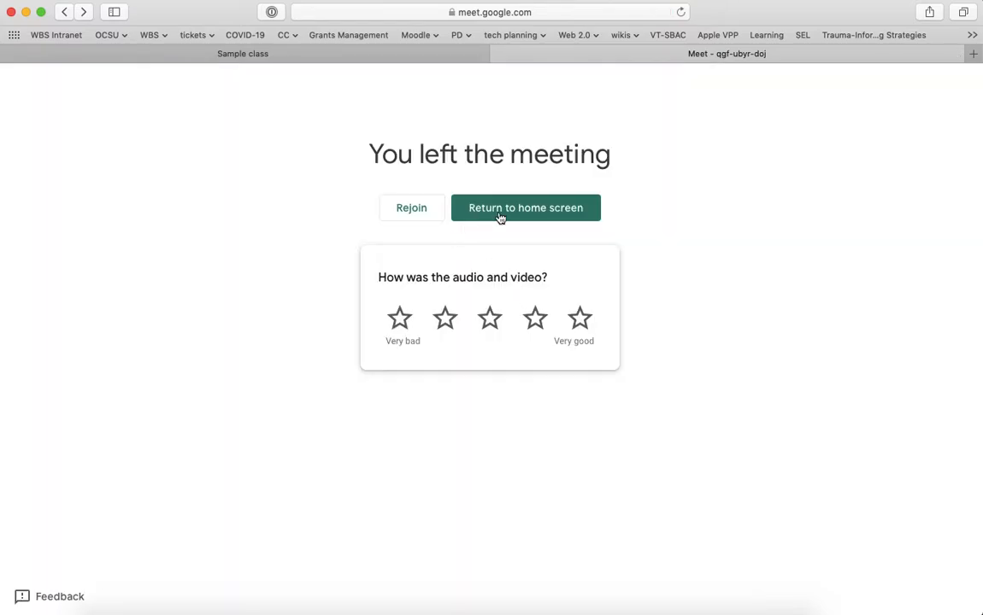
left_click(512, 213)
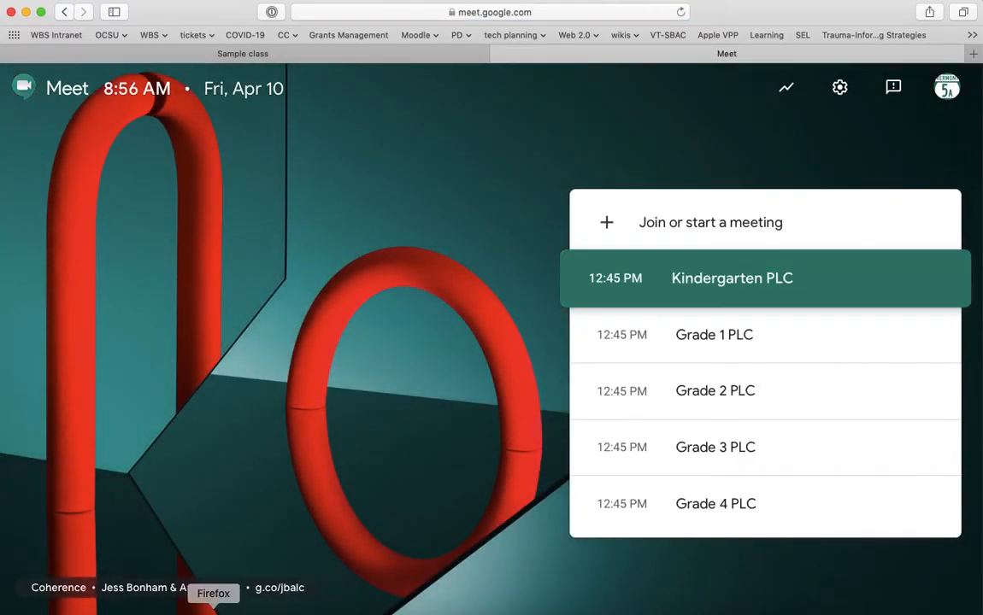
left_click(213, 609)
left_click(485, 247)
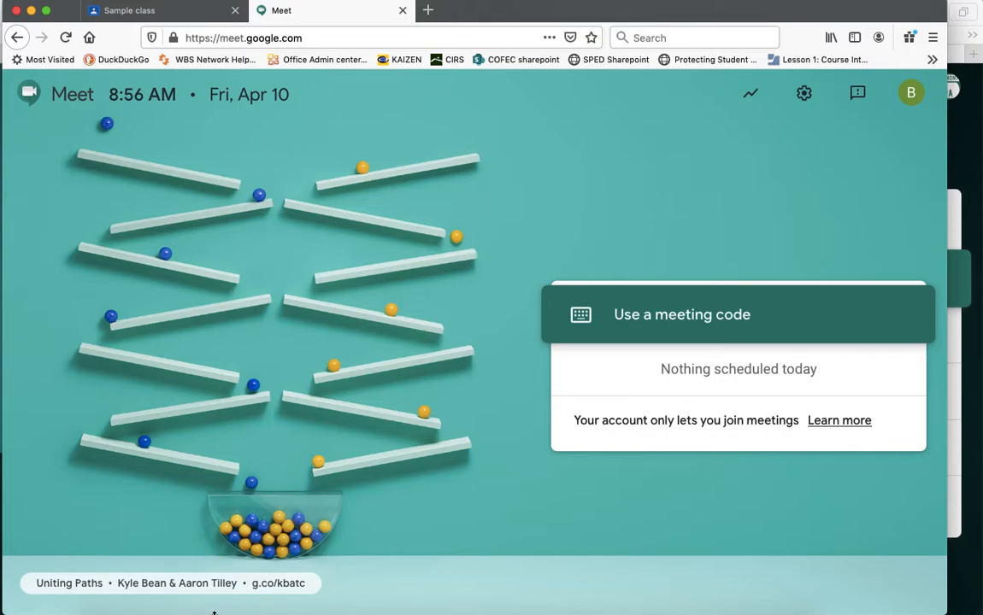
As the student, try the made-up meeting code 'CoburnWednesday'.
left_click(245, 610)
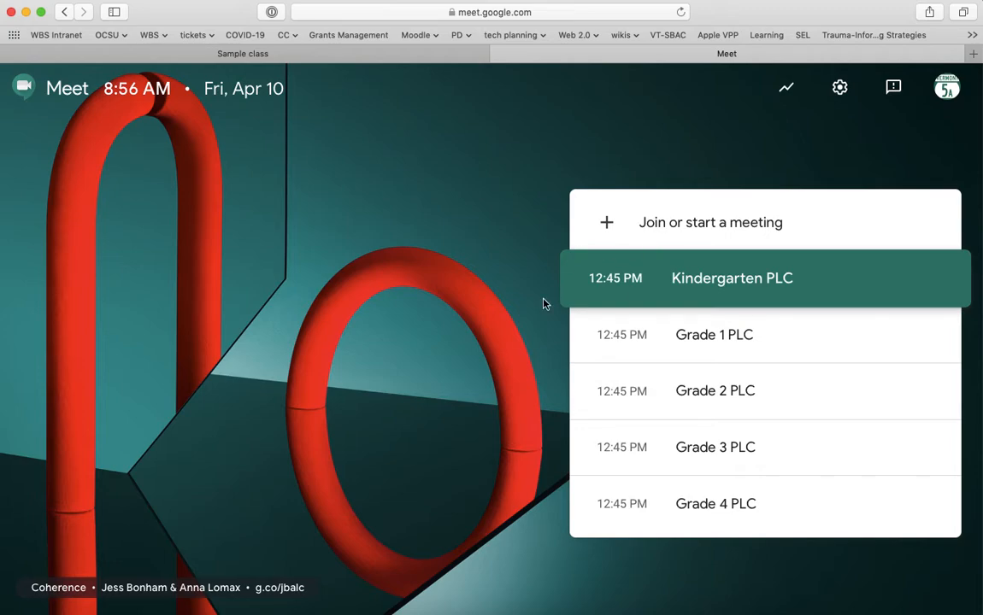
left_click(213, 610)
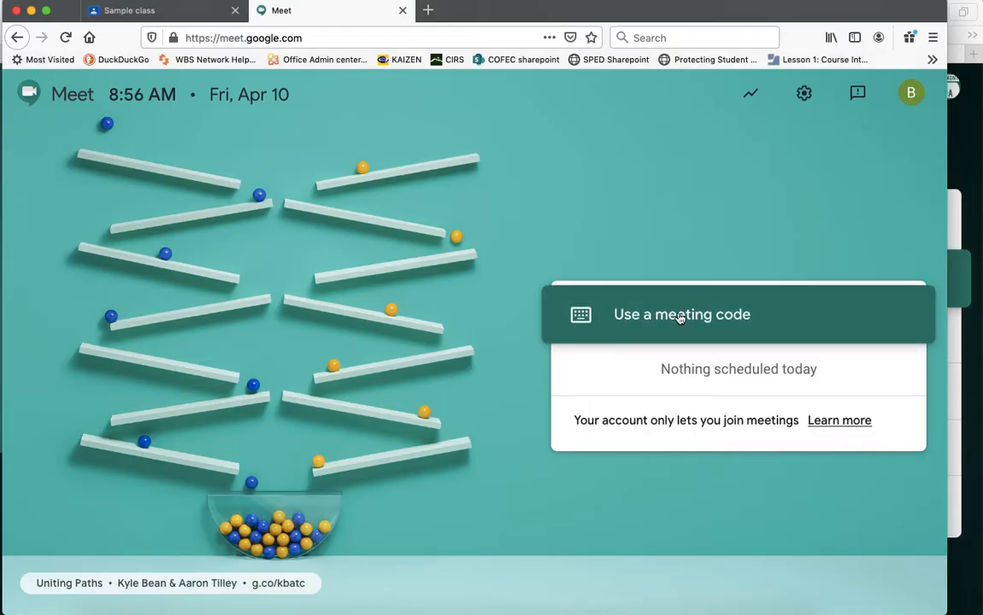
left_click(724, 308)
type("Coburn")
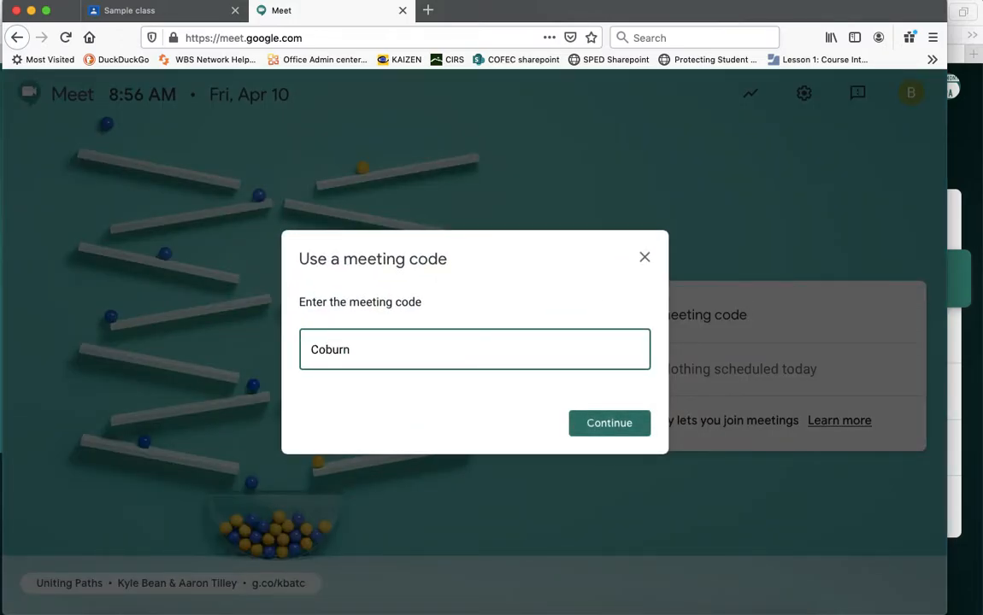
type("Wednesday")
left_click(611, 423)
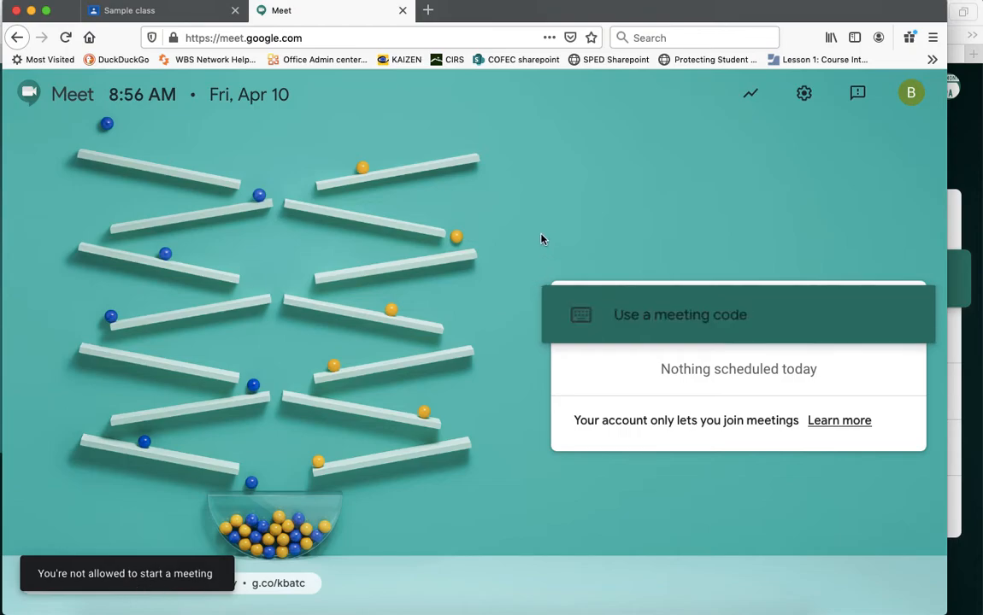
As the student, try the code 'random meeting with my friends', which is also refused.
left_click(642, 308)
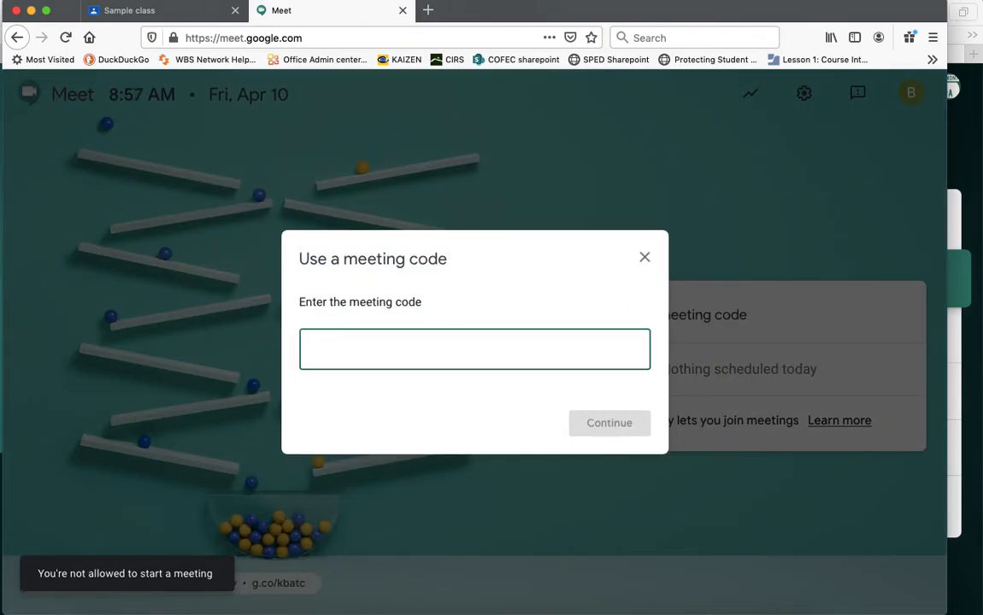
type("rand")
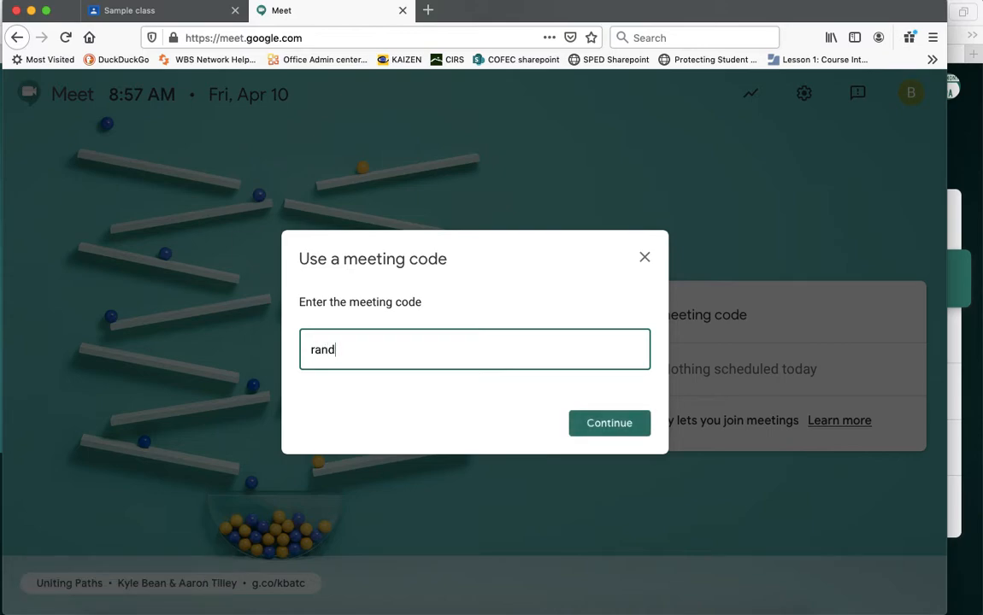
type("om meeting with my")
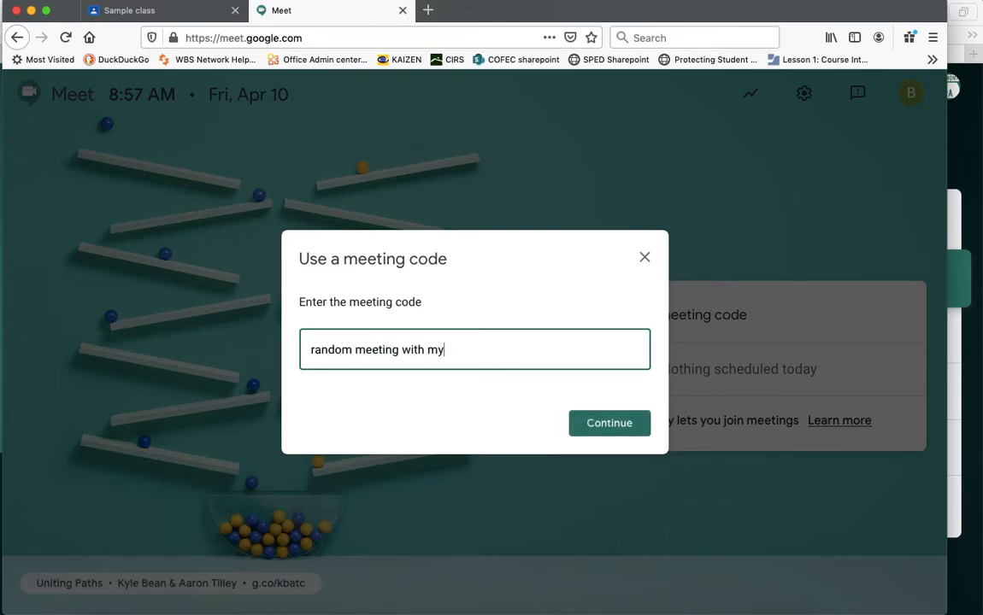
type(" friends")
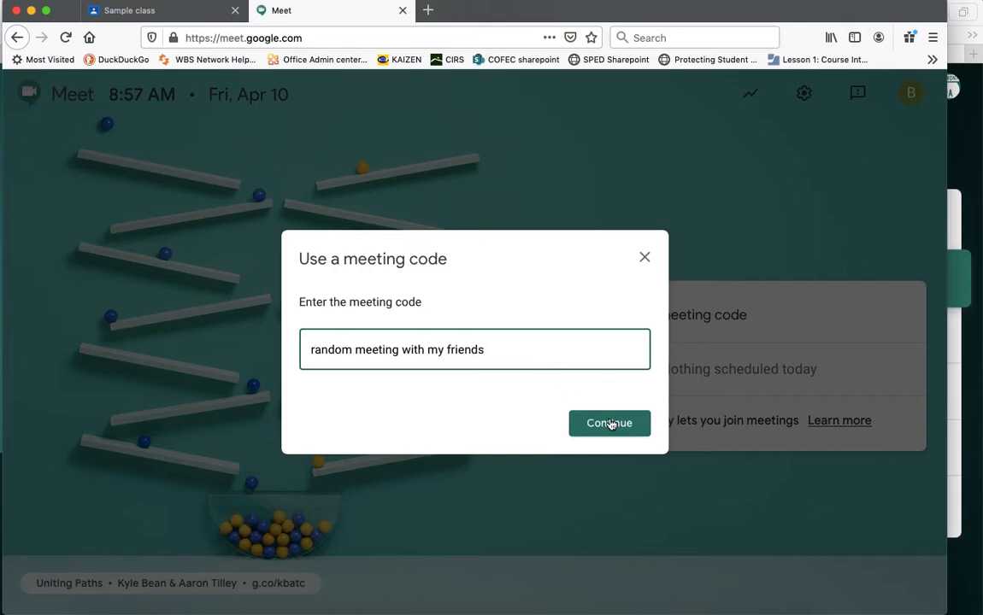
left_click(610, 424)
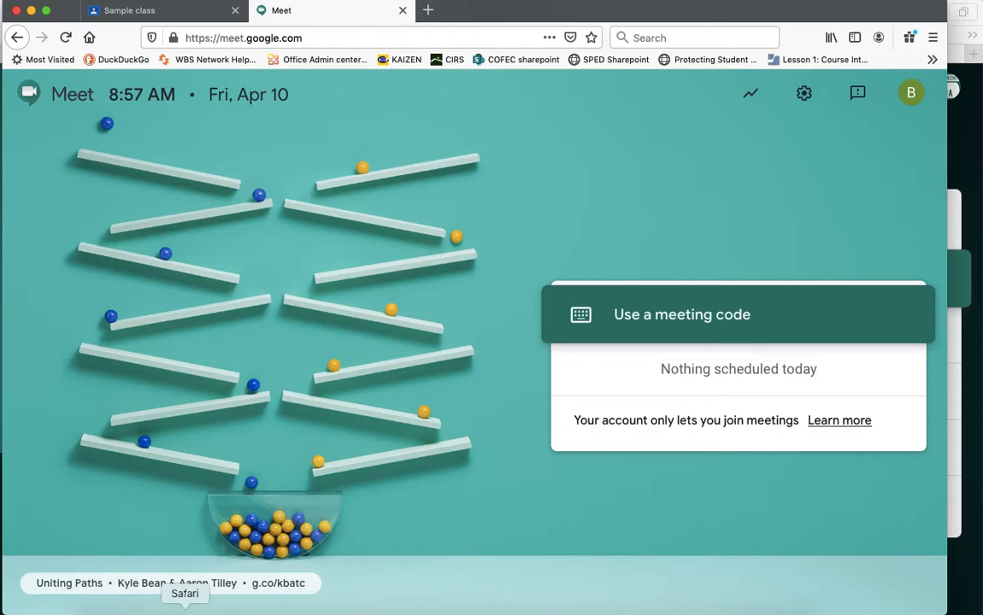
left_click(185, 609)
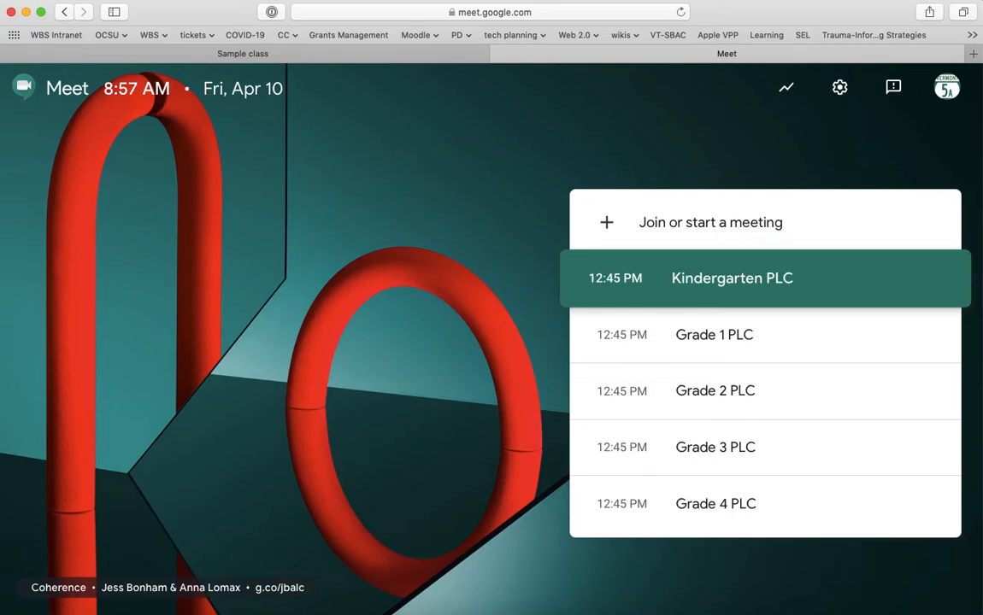
Start a new meeting nicknamed 'coburn123', fixing typos in the nickname.
left_click(794, 1)
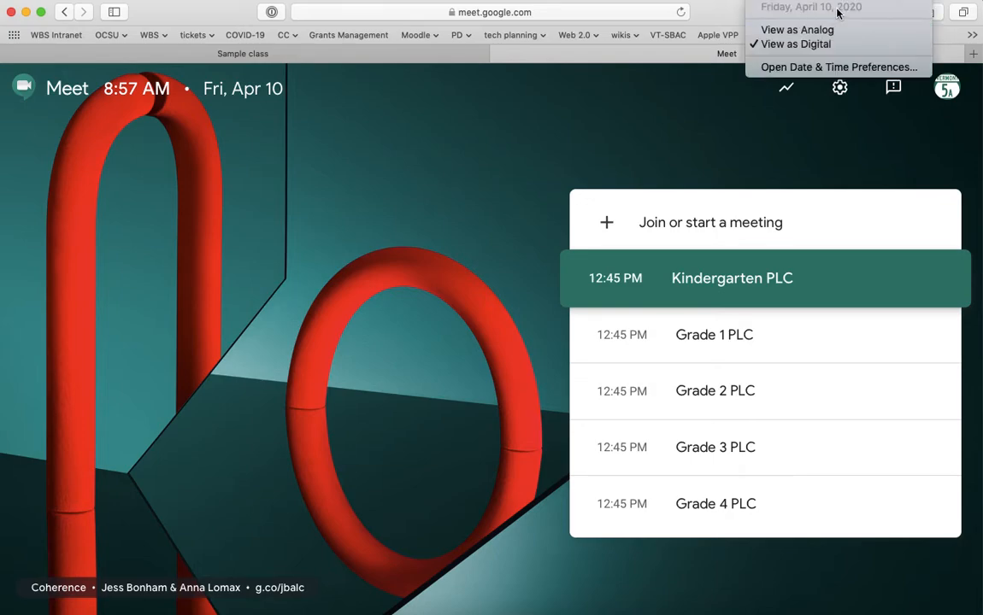
left_click(571, 126)
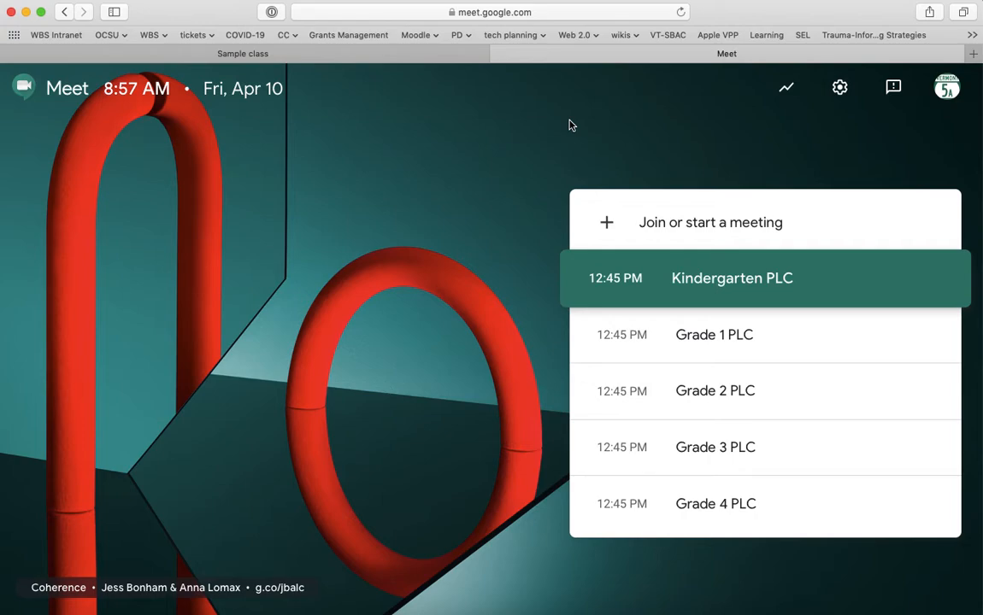
left_click(642, 217)
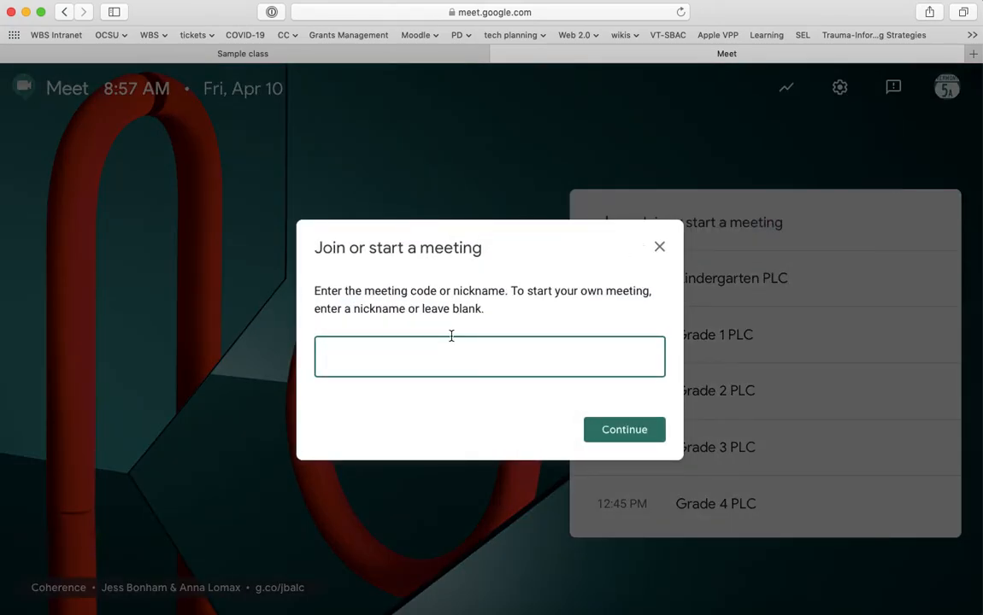
type("Corbun")
key("BackSpace")
type("rn")
type("1223")
key("BackSpace")
key("BackSpace")
type("3")
double_click(419, 363)
left_click(343, 357)
key("BackSpace")
double_click(380, 357)
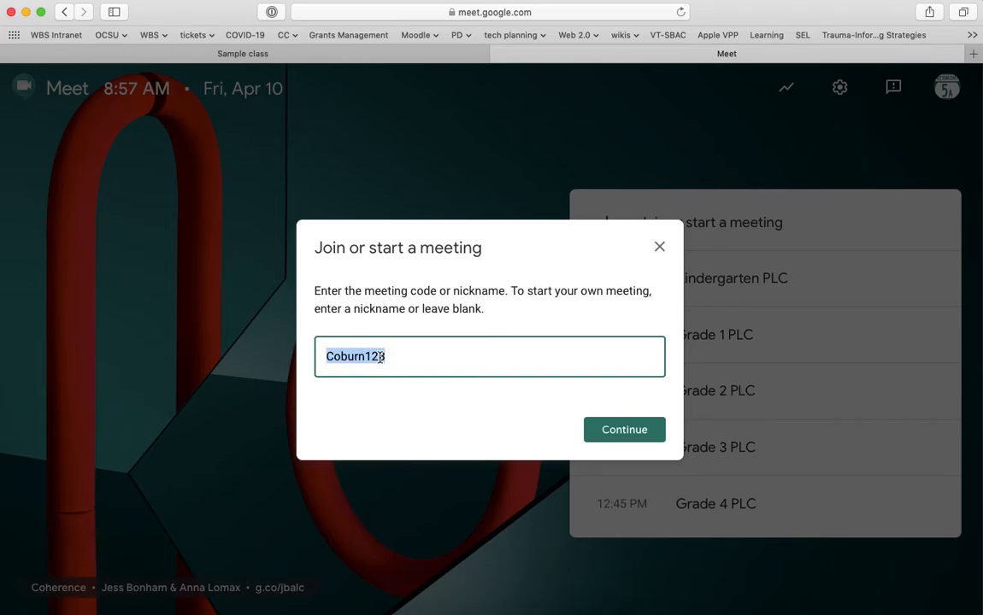
left_click(607, 431)
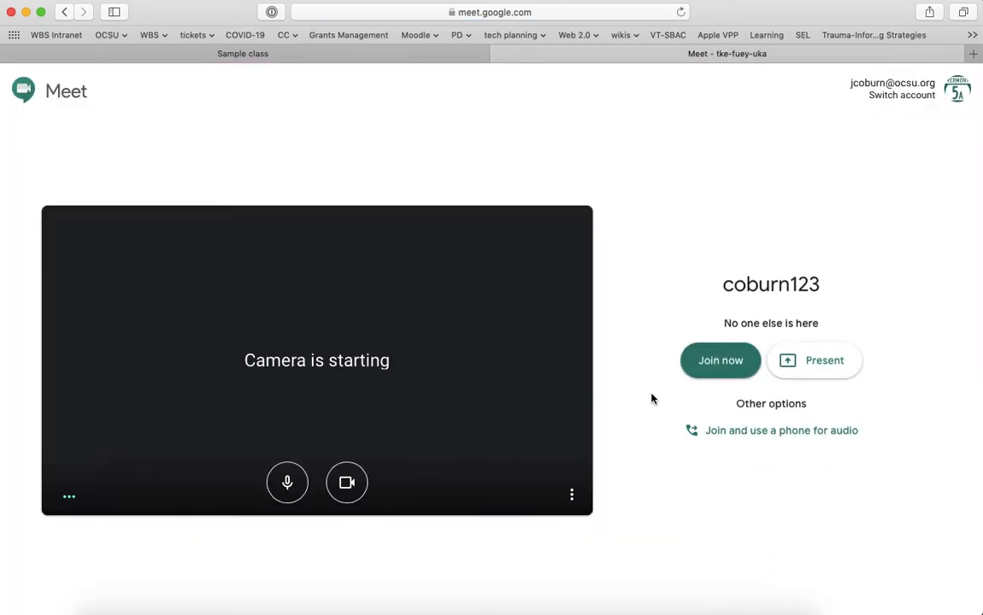
Join coburn123 as teacher, then have the student join with code 'Coburn123' and hang up.
left_click(718, 360)
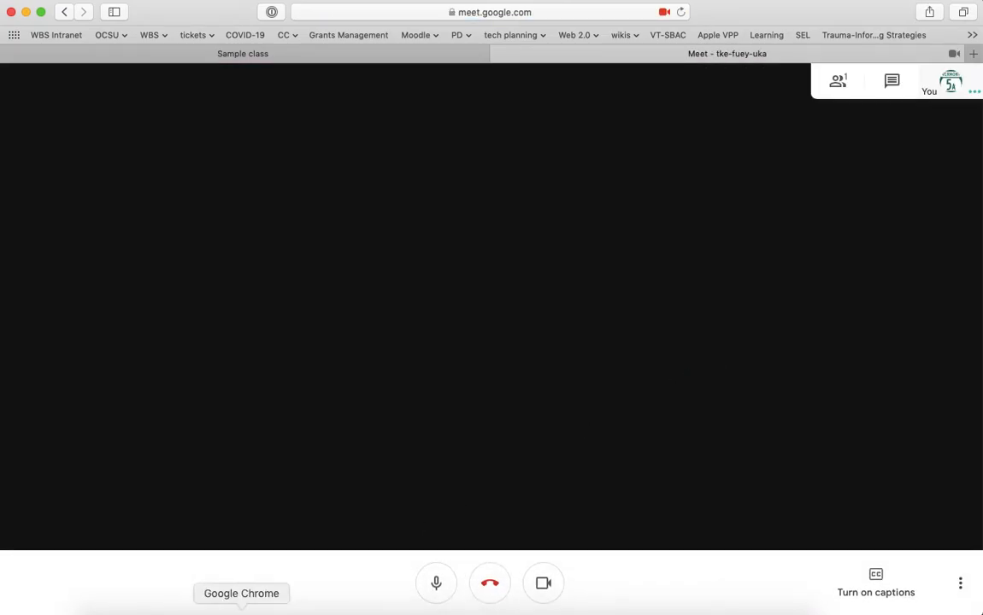
left_click(213, 609)
left_click(632, 315)
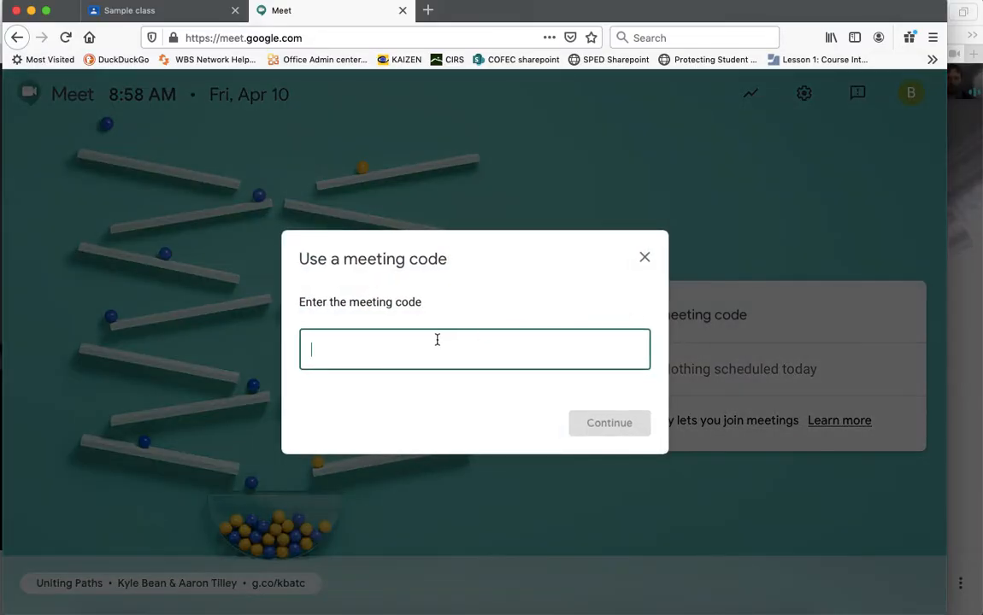
type("Coburn123")
left_click(608, 425)
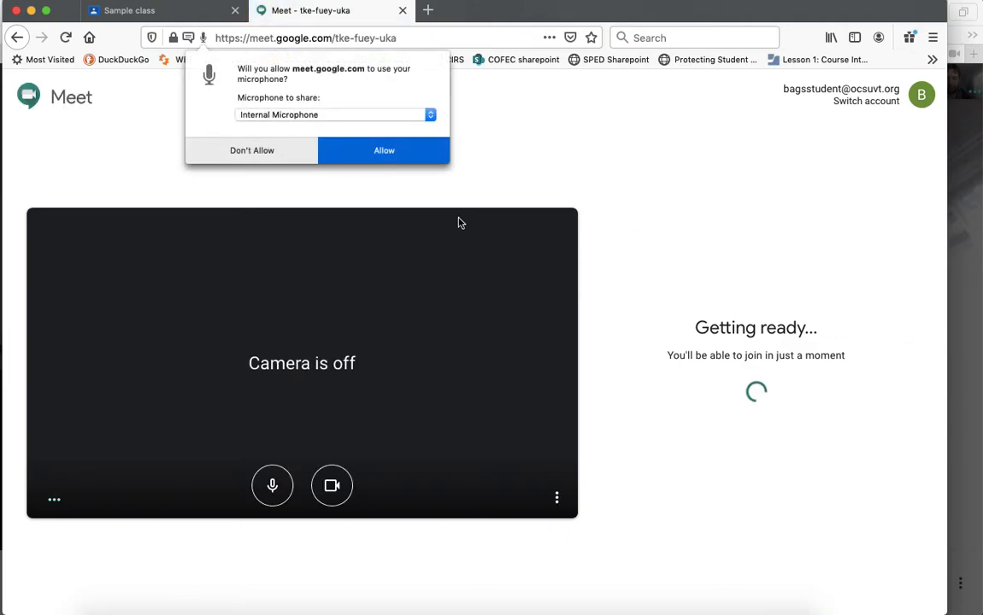
left_click(398, 151)
left_click(394, 151)
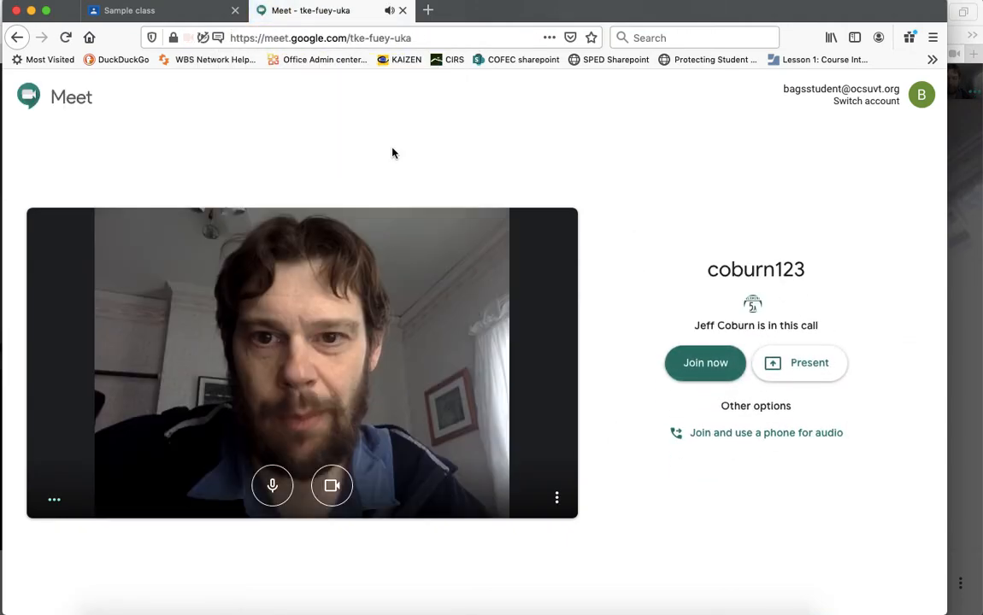
left_click(697, 376)
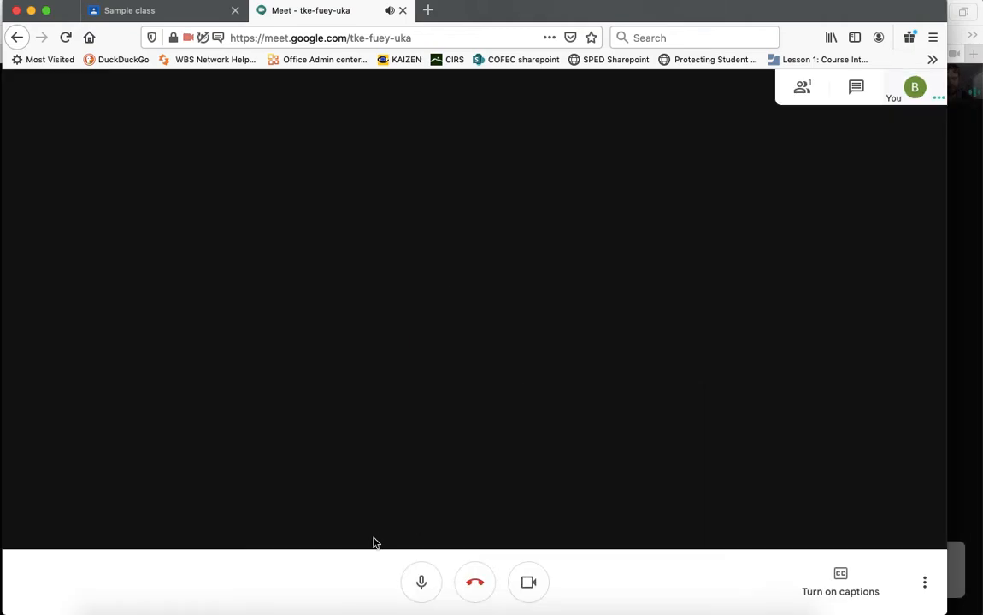
left_click(475, 582)
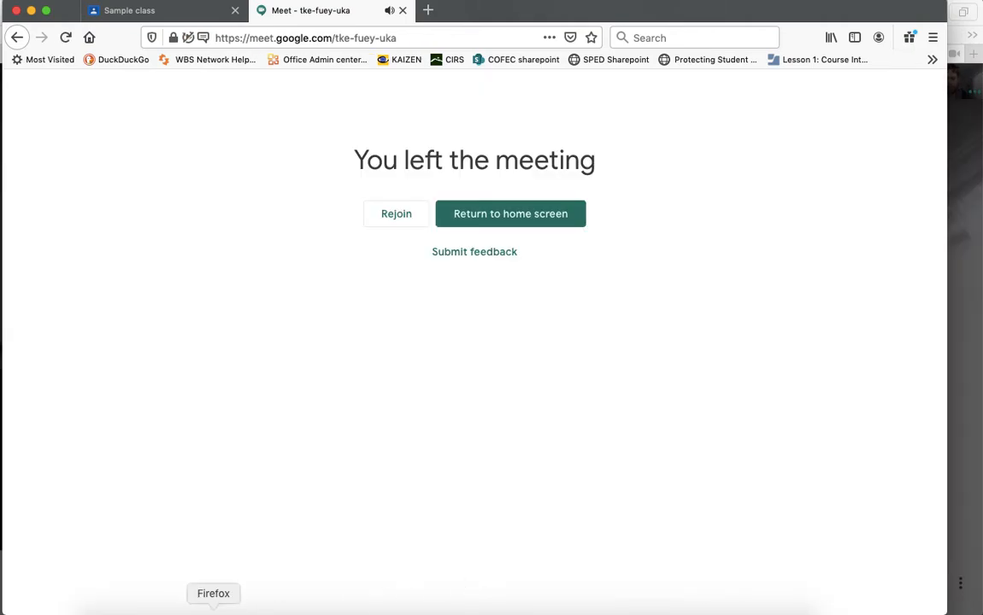
left_click(186, 609)
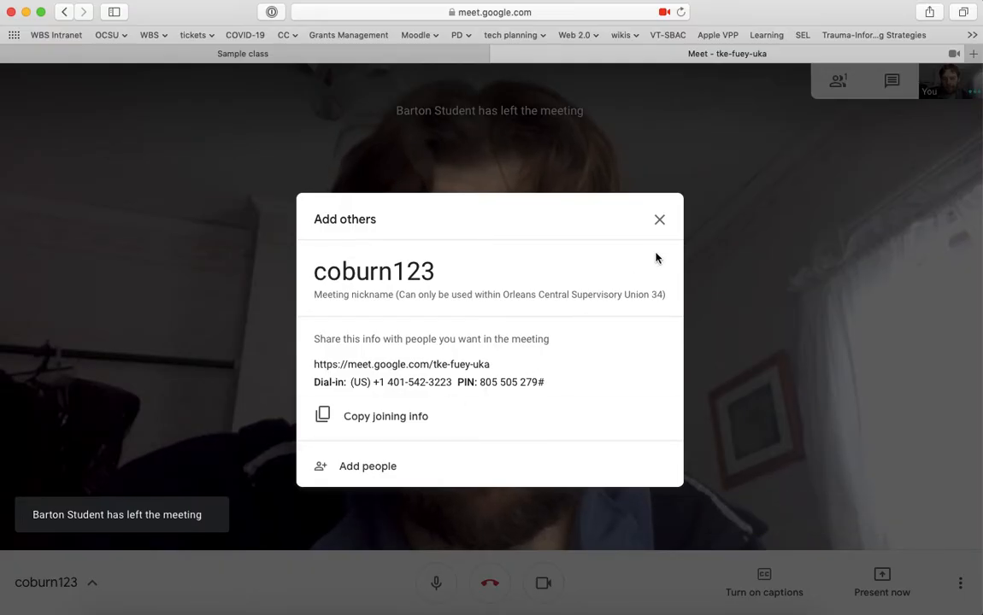
End the teacher's coburn123 call.
left_click(659, 224)
left_click(489, 582)
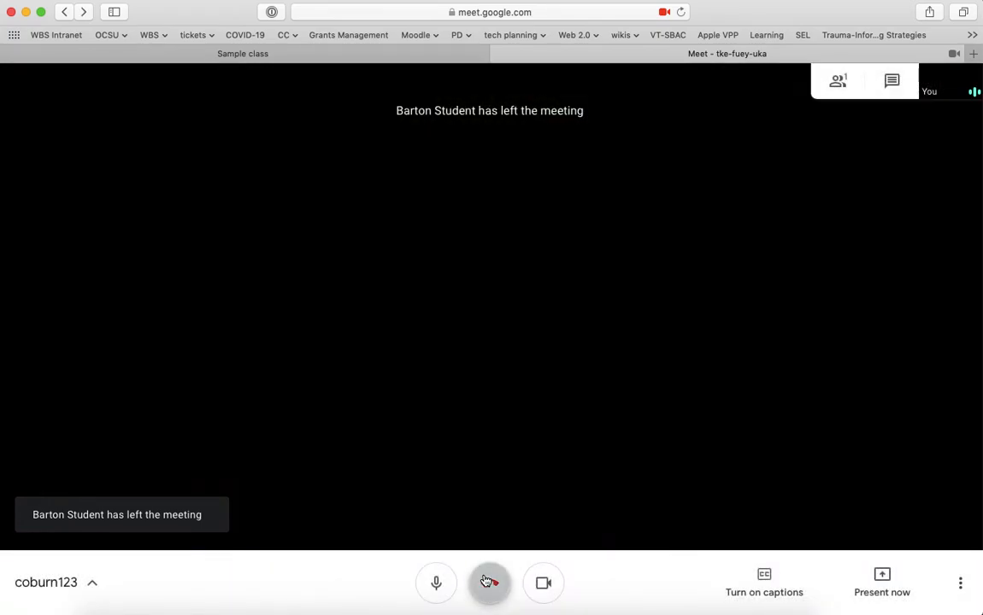
left_click(213, 608)
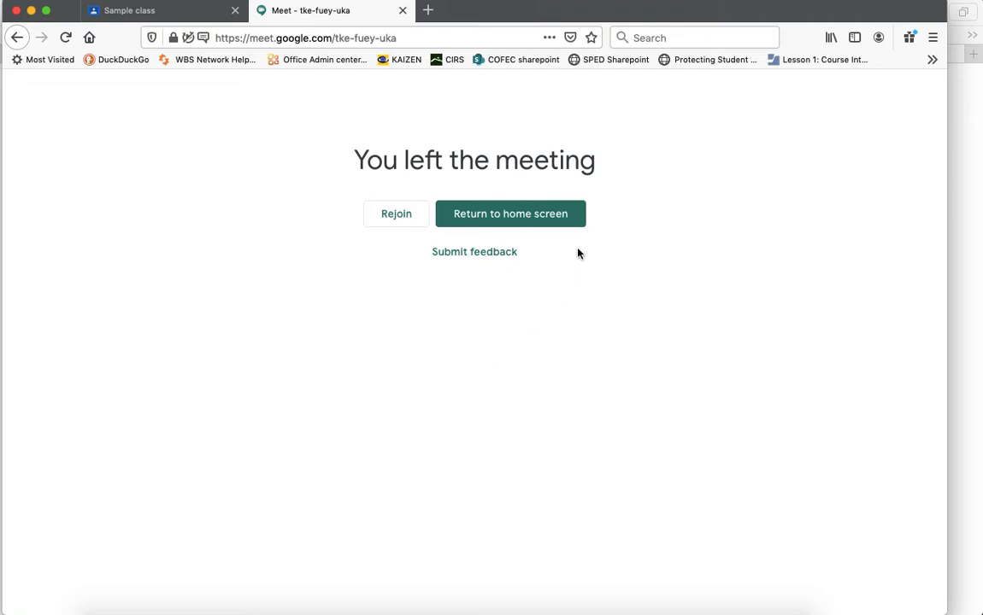
Rejoin coburn123 as the student with mic and camera allowed, then leave again.
left_click(389, 220)
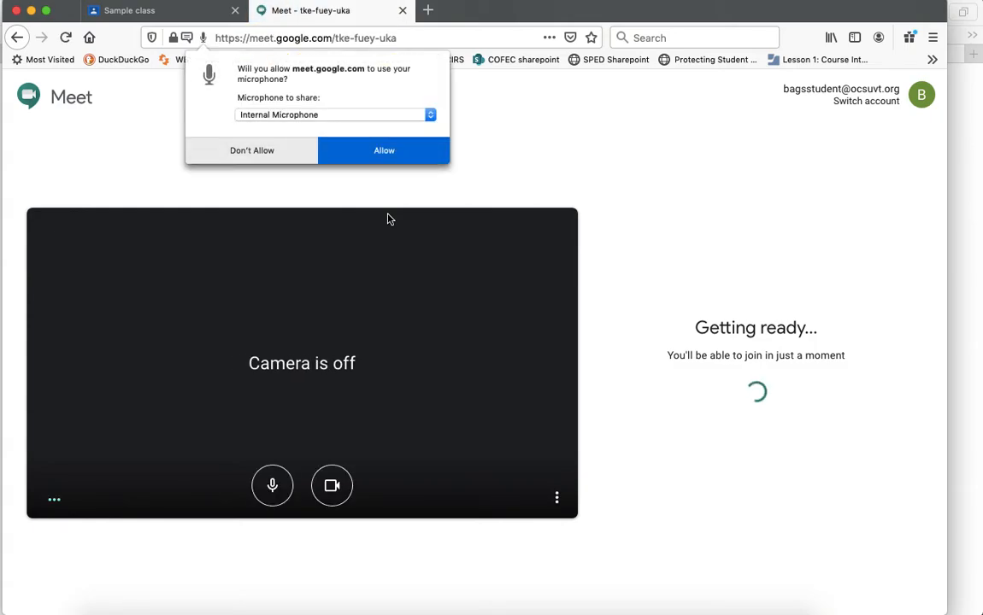
left_click(399, 150)
left_click(402, 152)
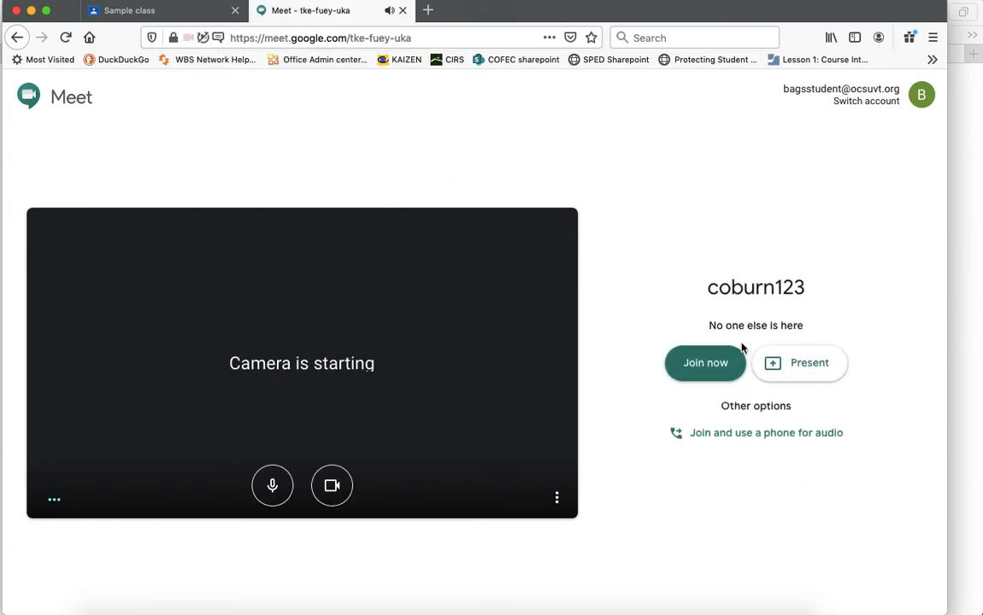
left_click(699, 370)
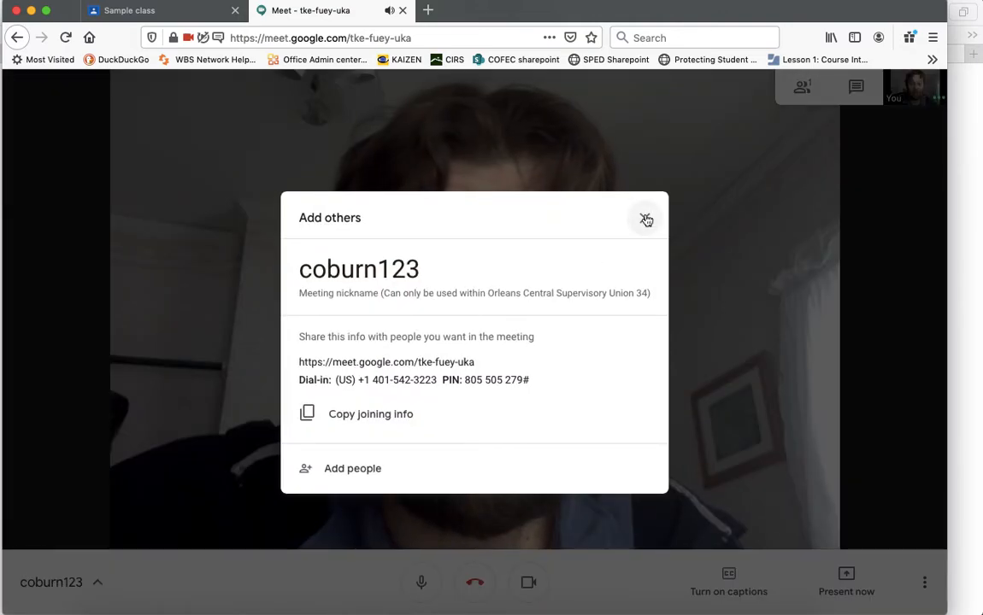
left_click(646, 221)
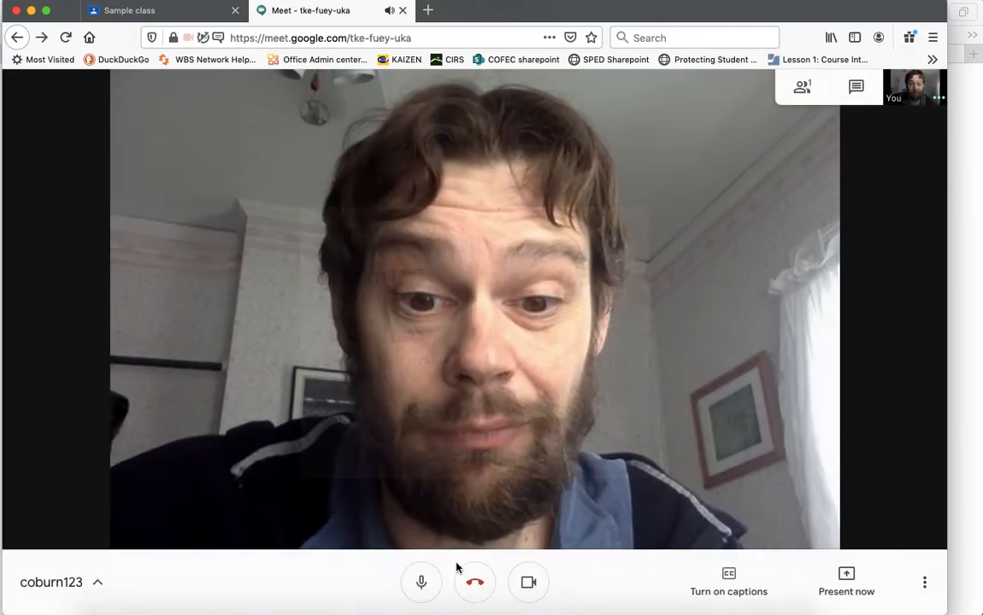
left_click(475, 582)
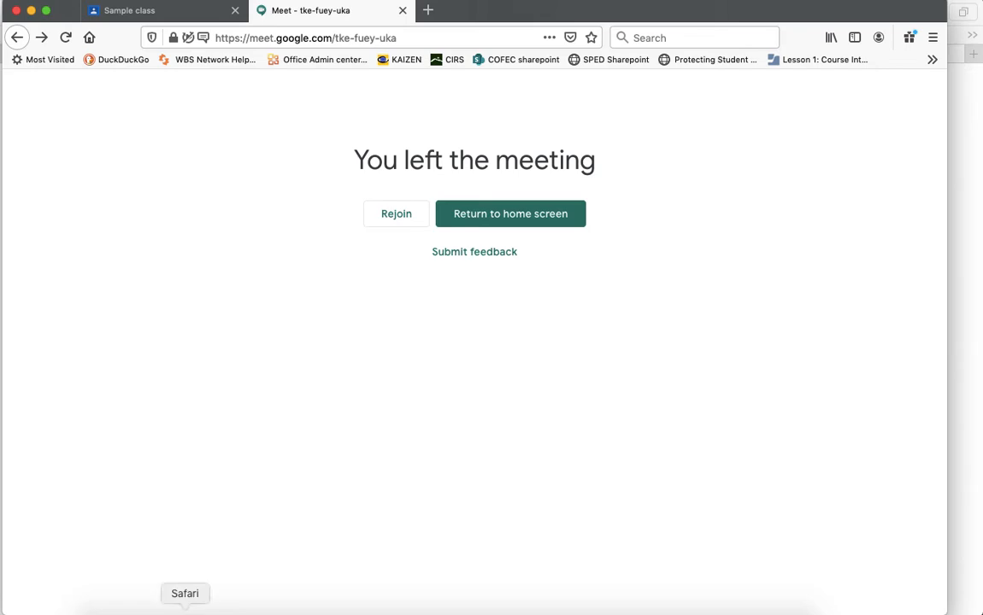
left_click(185, 609)
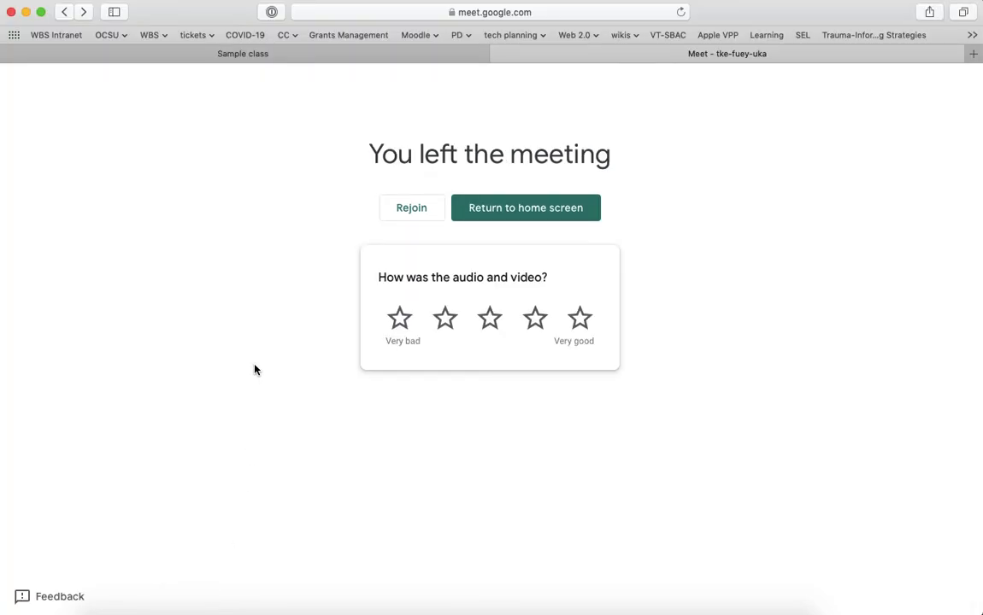
In Sample class settings, turn on 'Visible to students' for the Meet link and save.
left_click(246, 55)
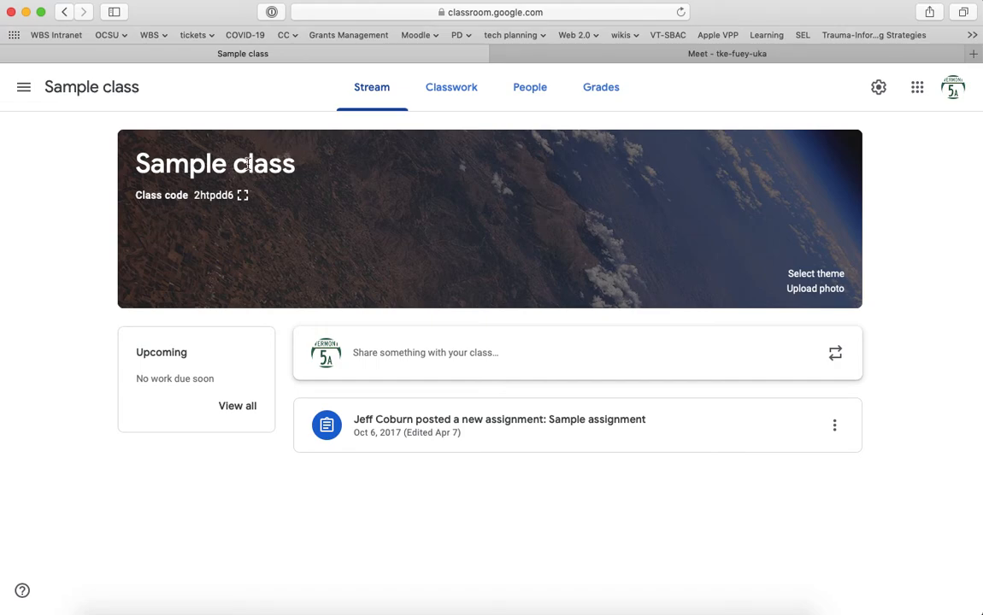
left_click(880, 91)
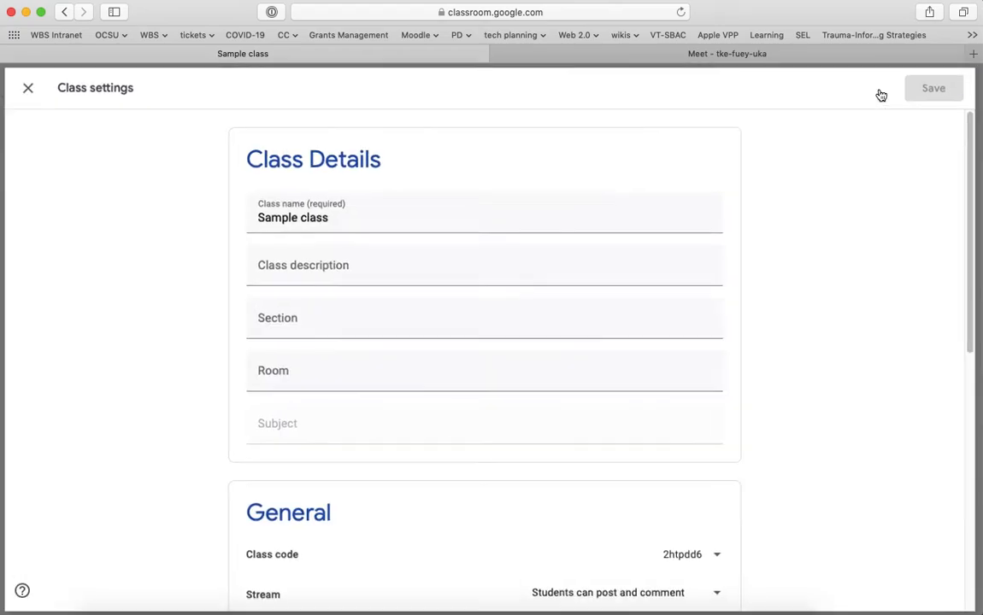
scroll(790, 264, "down", 4)
scroll(790, 264, "down", 3)
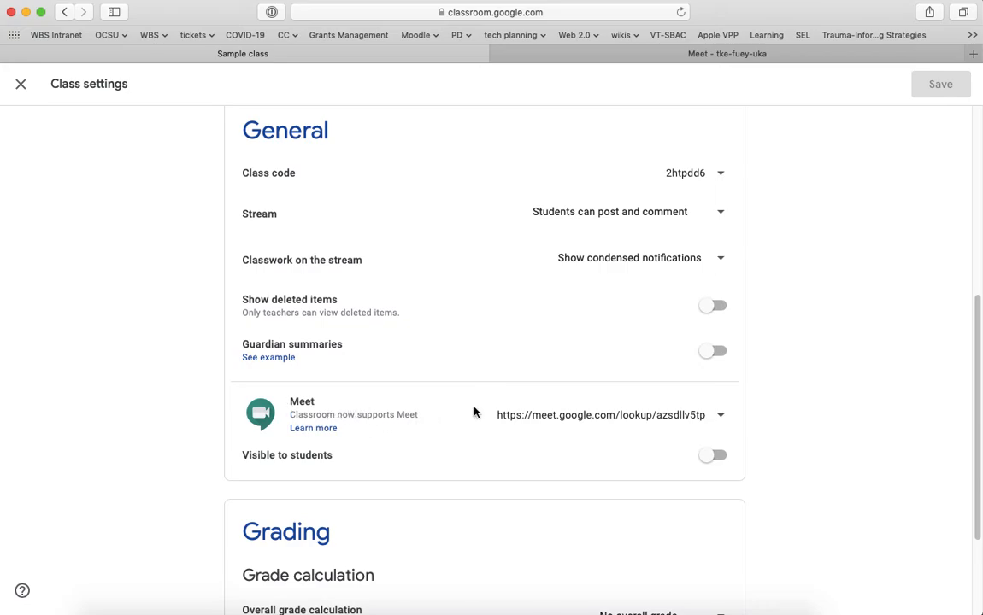
left_click(718, 456)
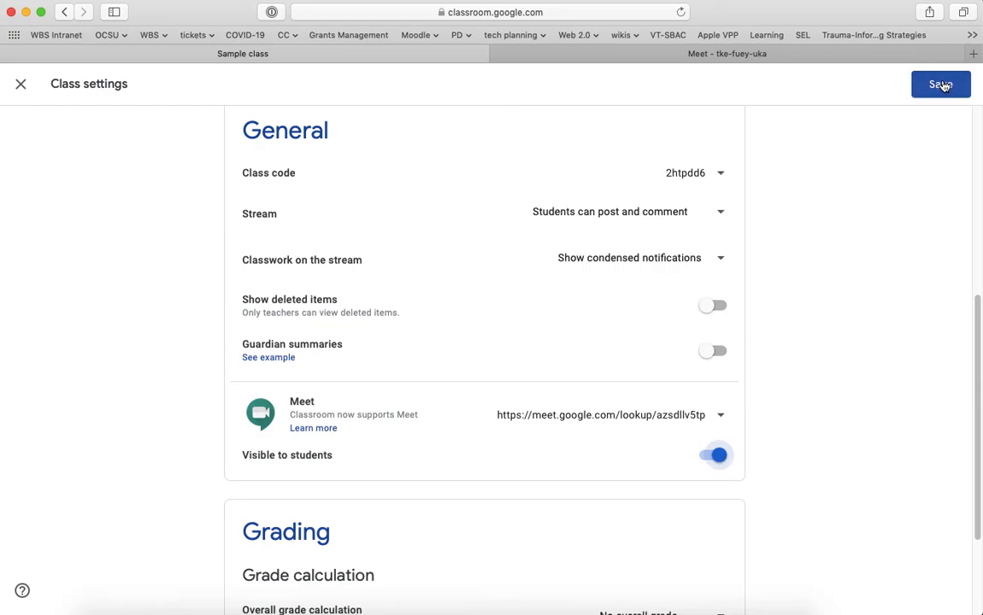
left_click(937, 84)
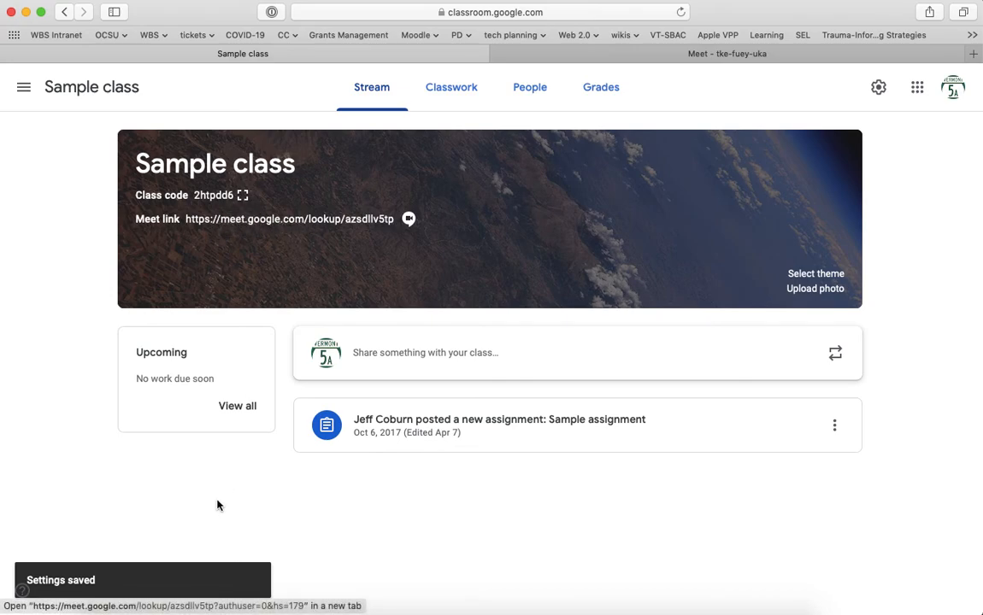
left_click(213, 605)
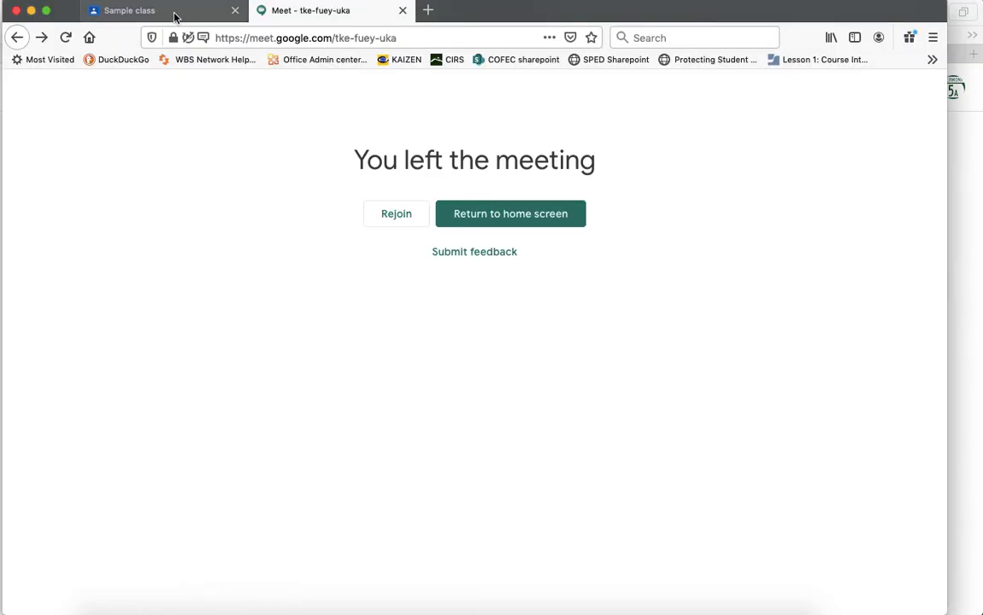
As the student, open the class Meet link, allow microphone and camera, and close the error page.
left_click(176, 12)
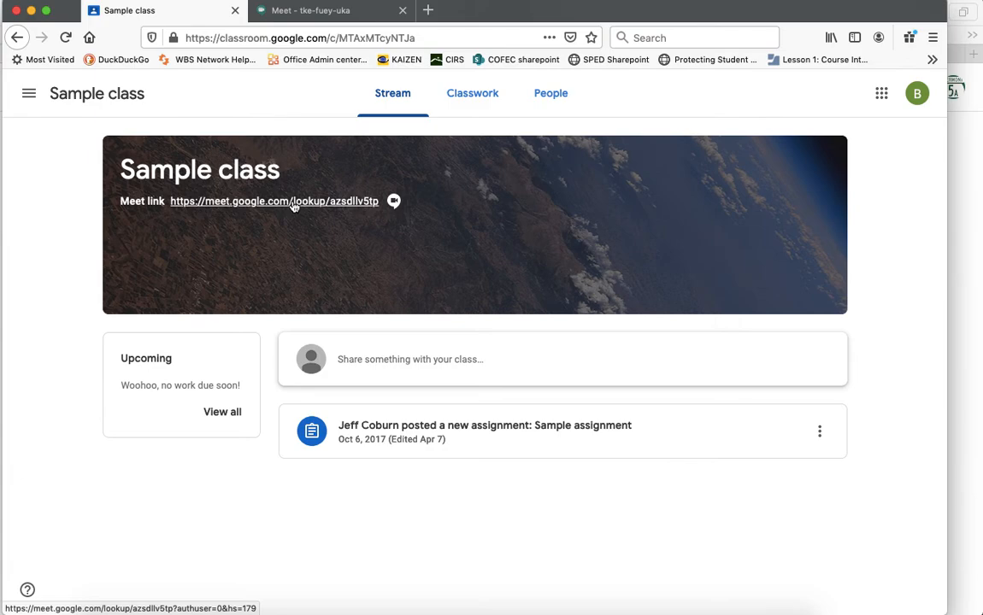
left_click(293, 201)
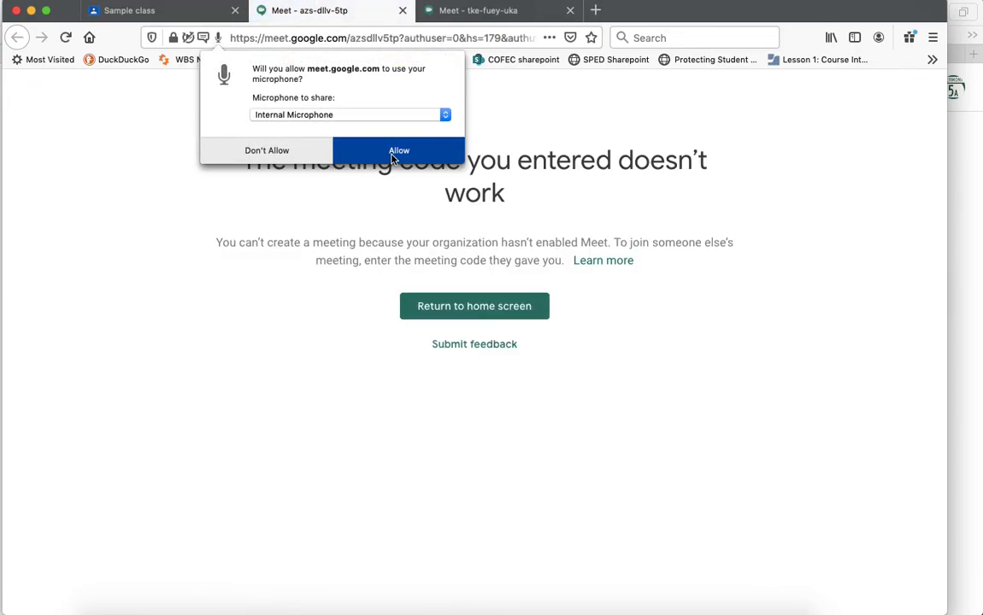
left_click(392, 157)
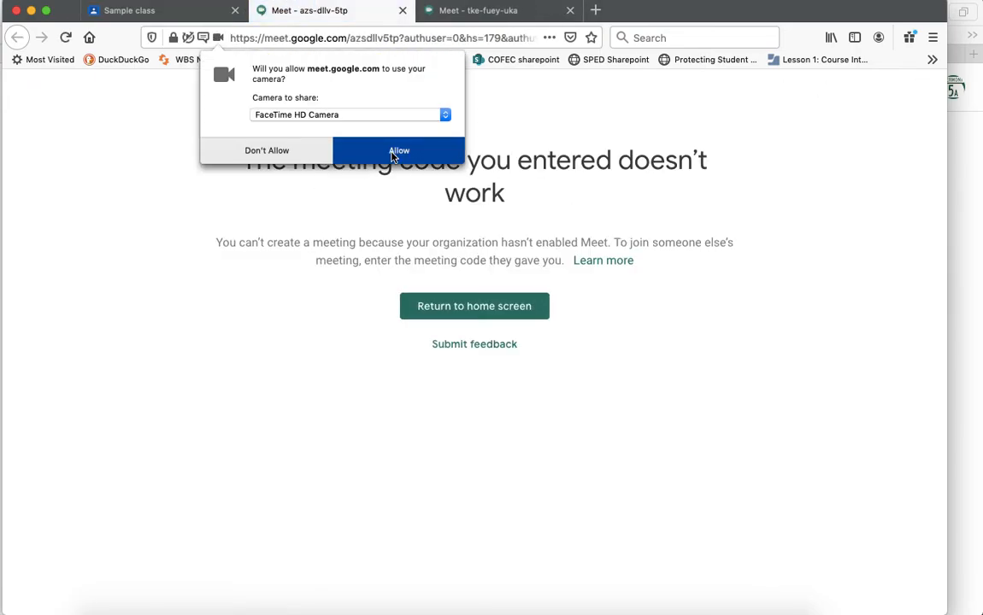
left_click(392, 157)
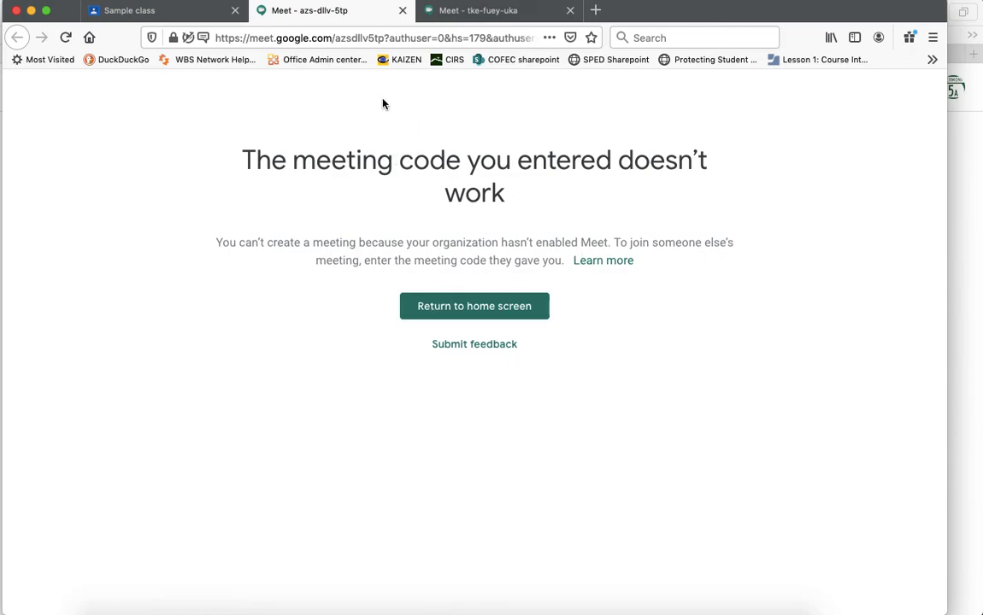
left_click(402, 10)
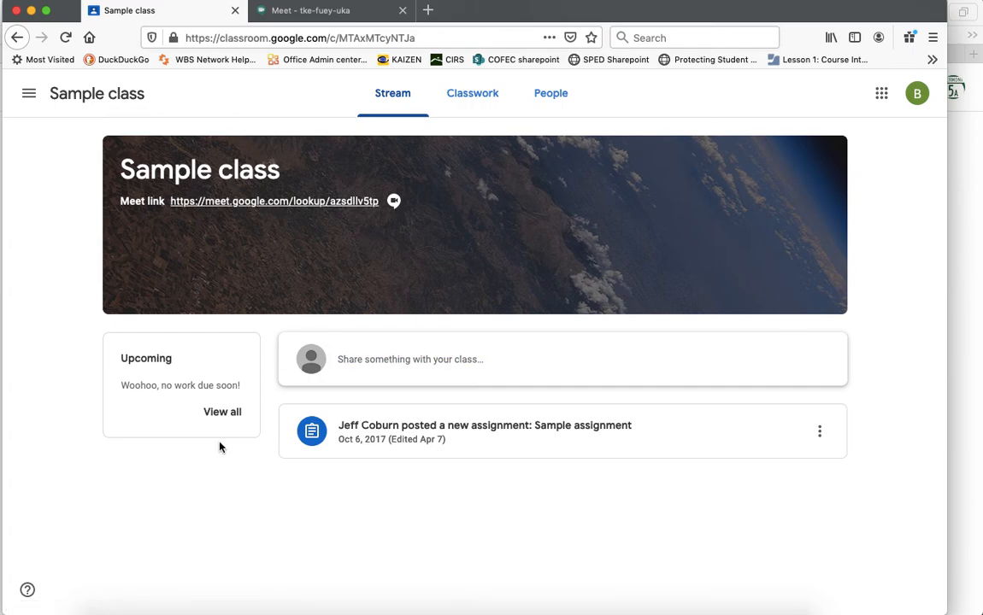
left_click(185, 609)
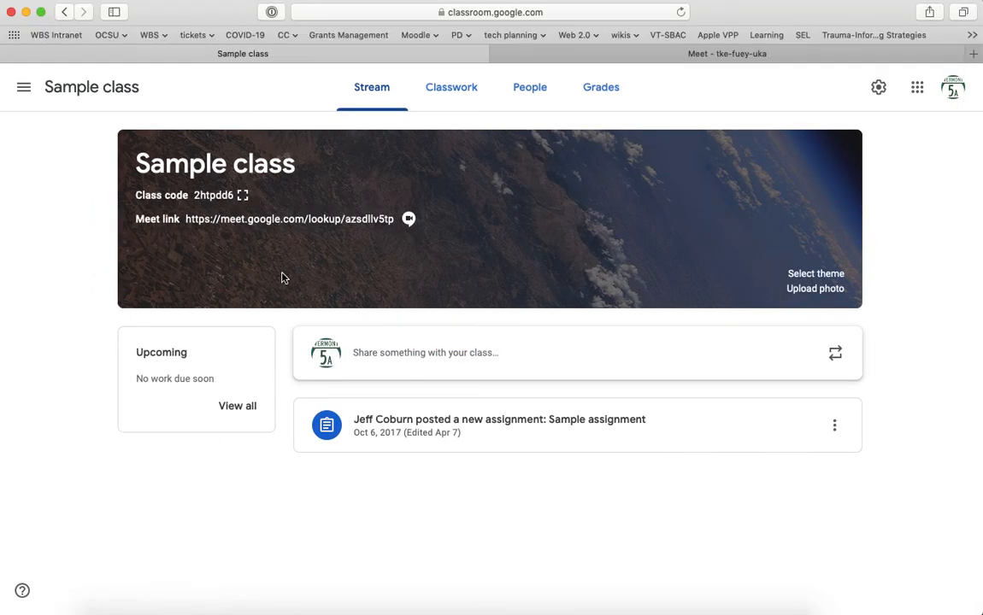
left_click(273, 219)
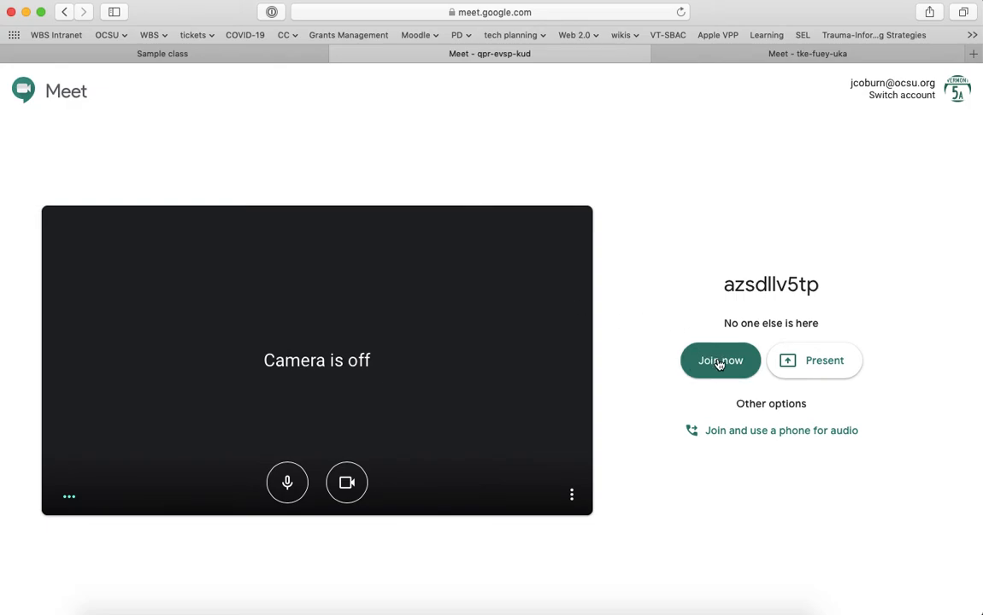
left_click(718, 361)
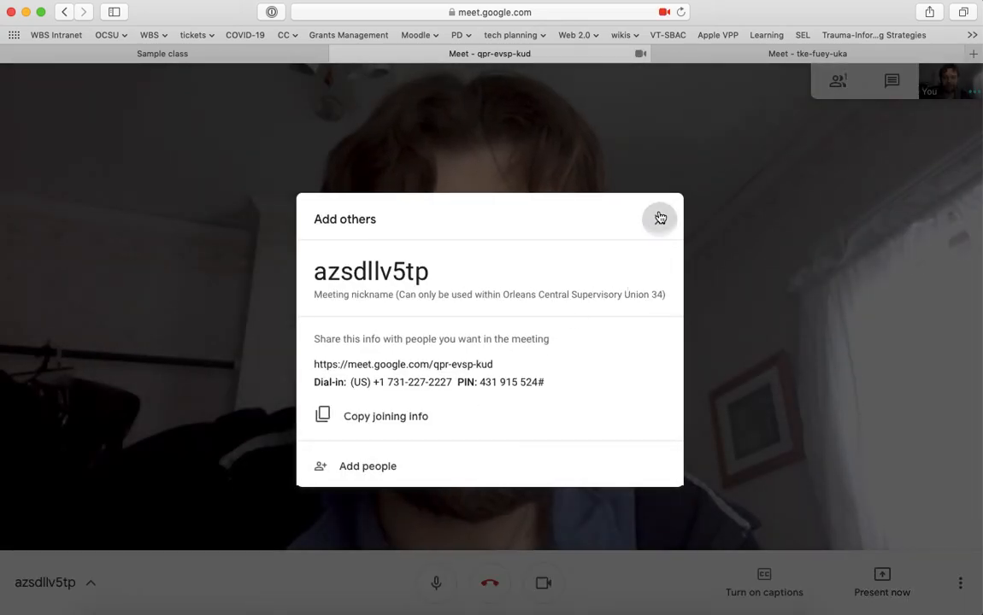
left_click(659, 220)
left_click(436, 581)
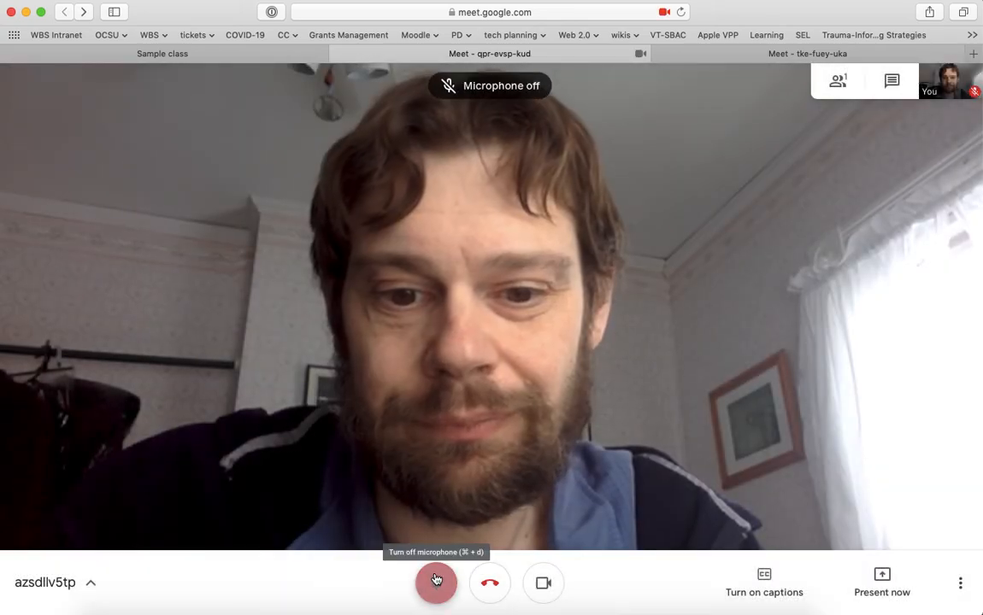
left_click(214, 602)
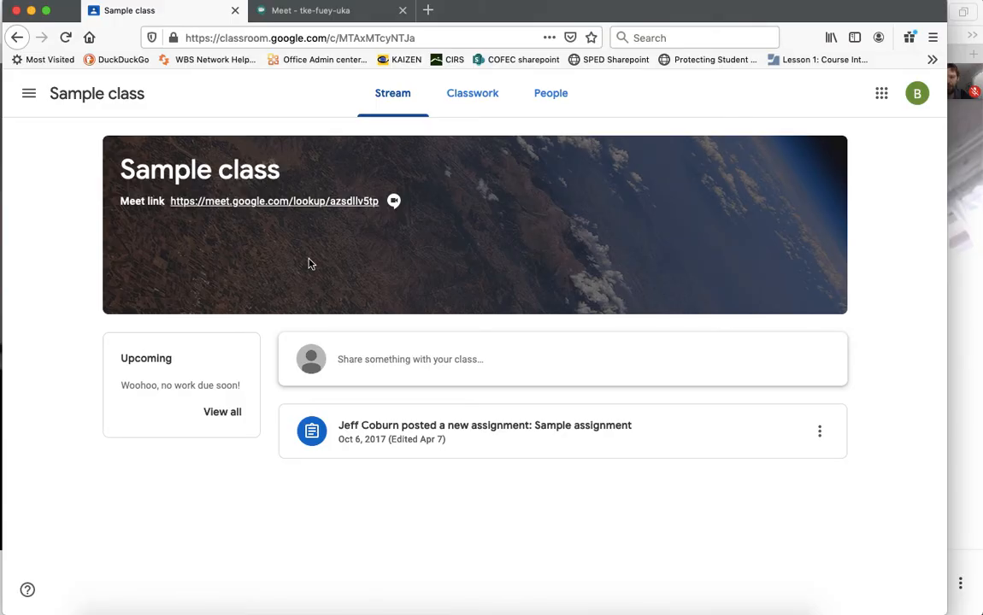
left_click(274, 201)
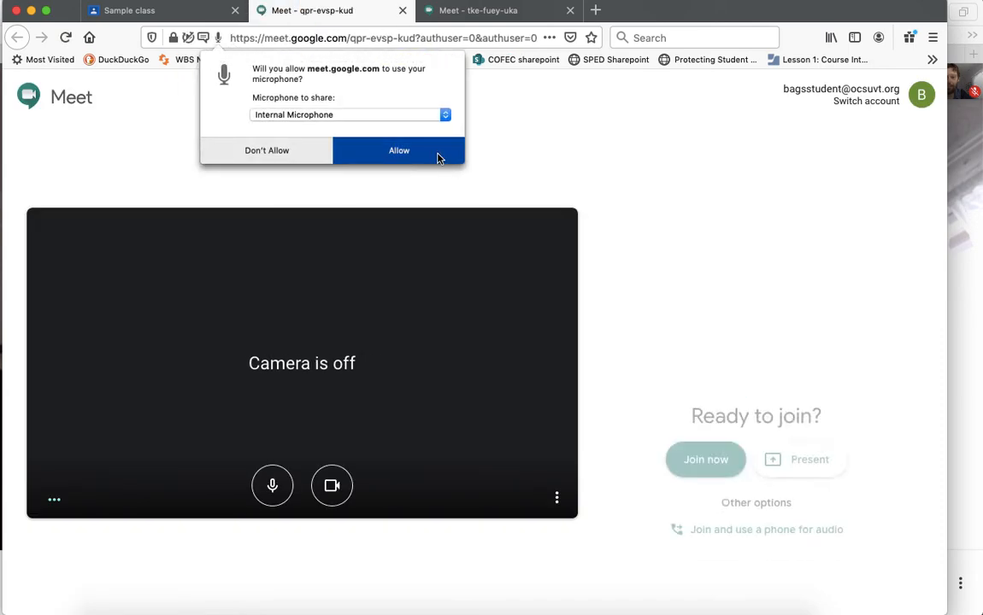
left_click(405, 152)
left_click(407, 152)
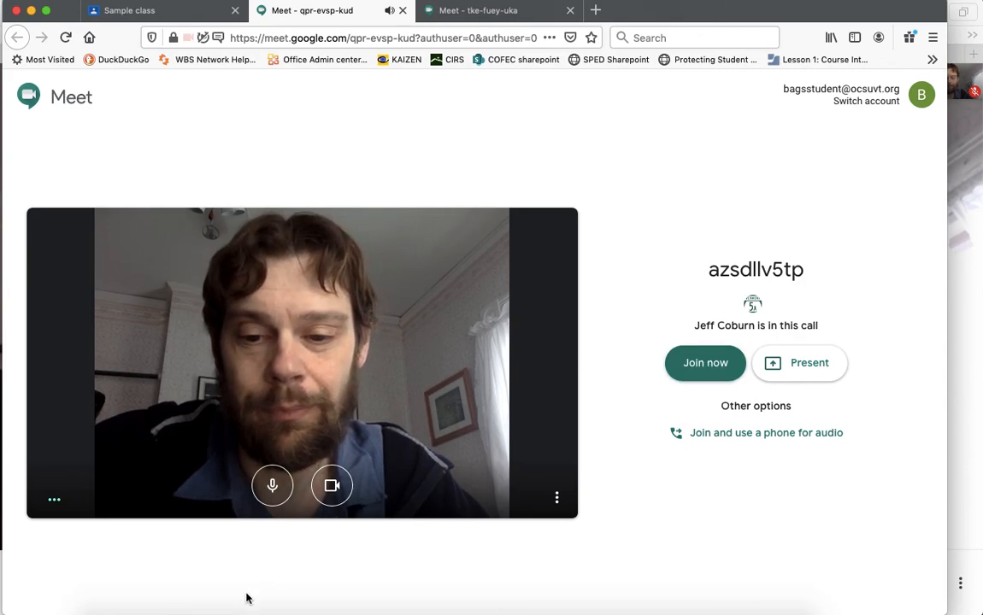
left_click(402, 10)
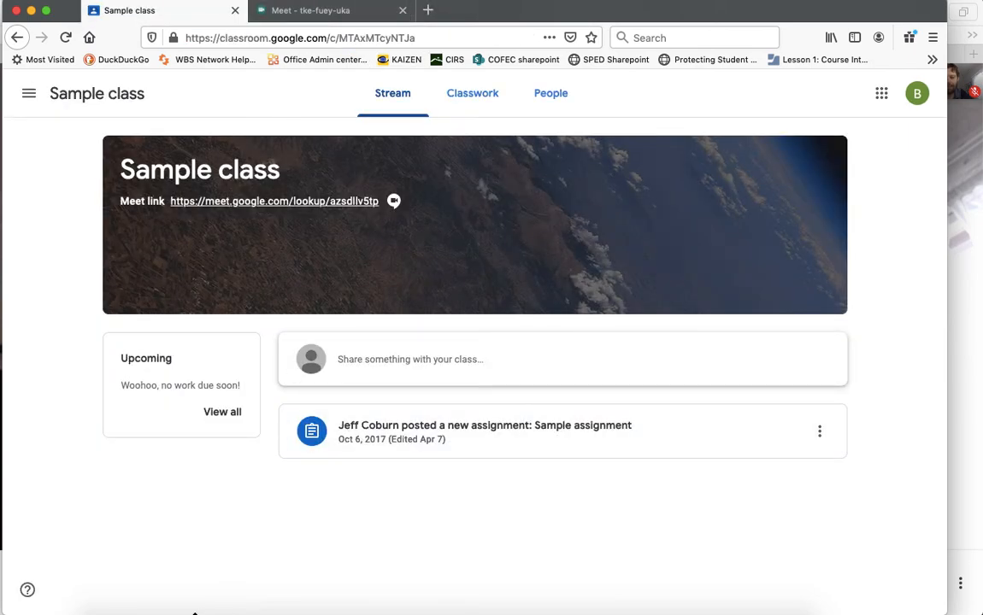
left_click(185, 606)
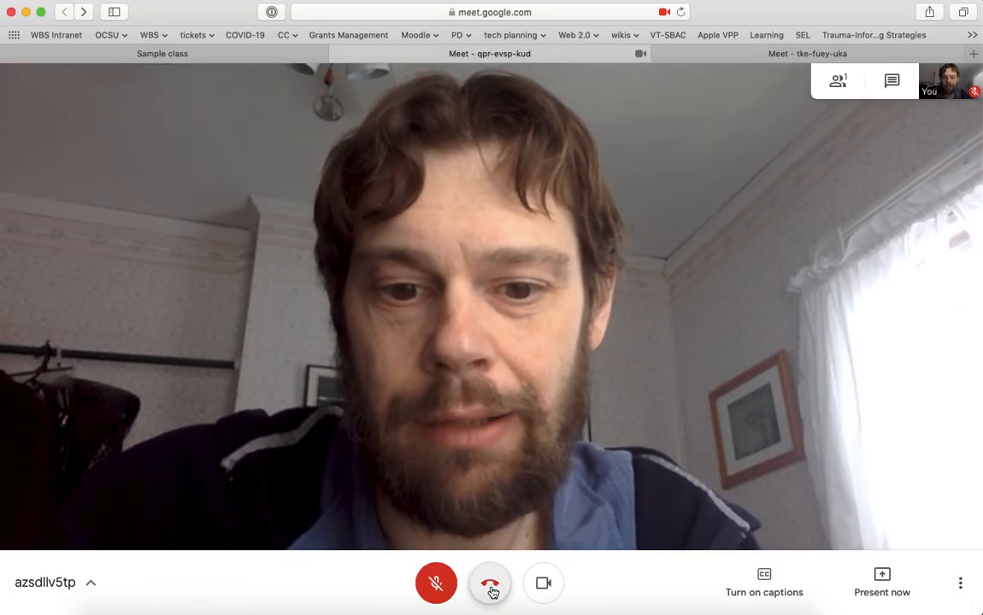
left_click(491, 582)
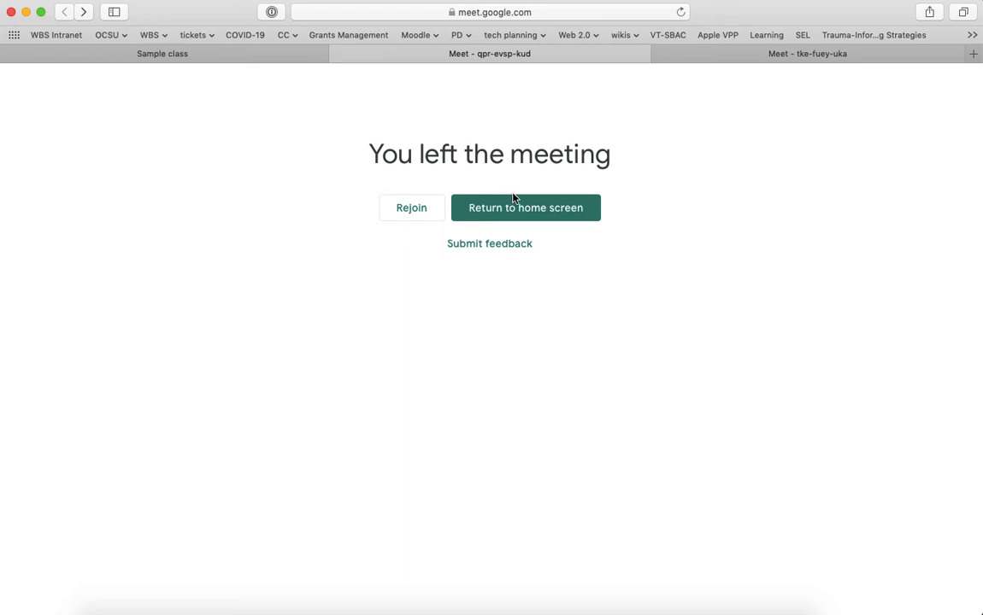
left_click(337, 55)
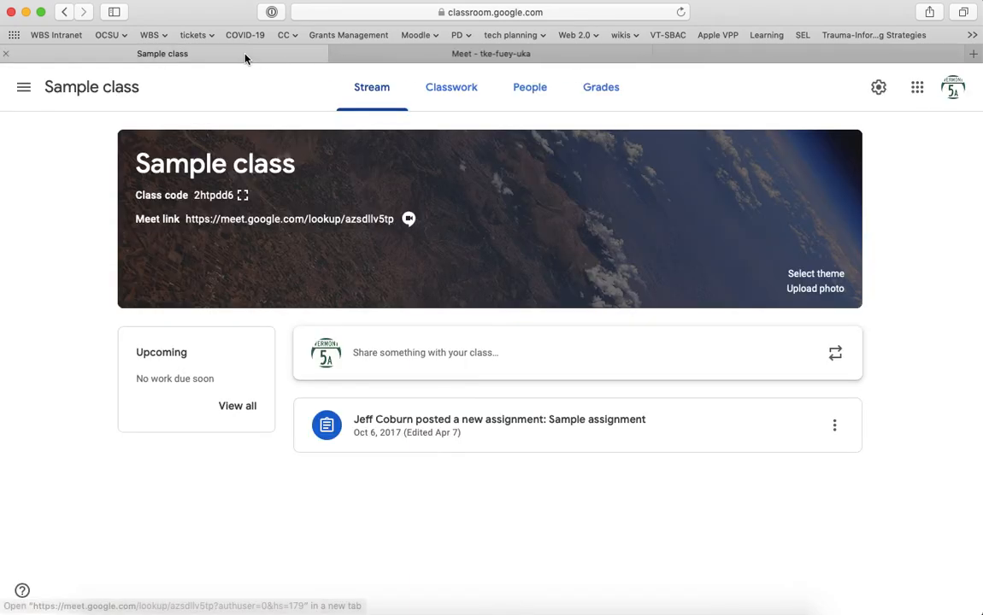
left_click(521, 58)
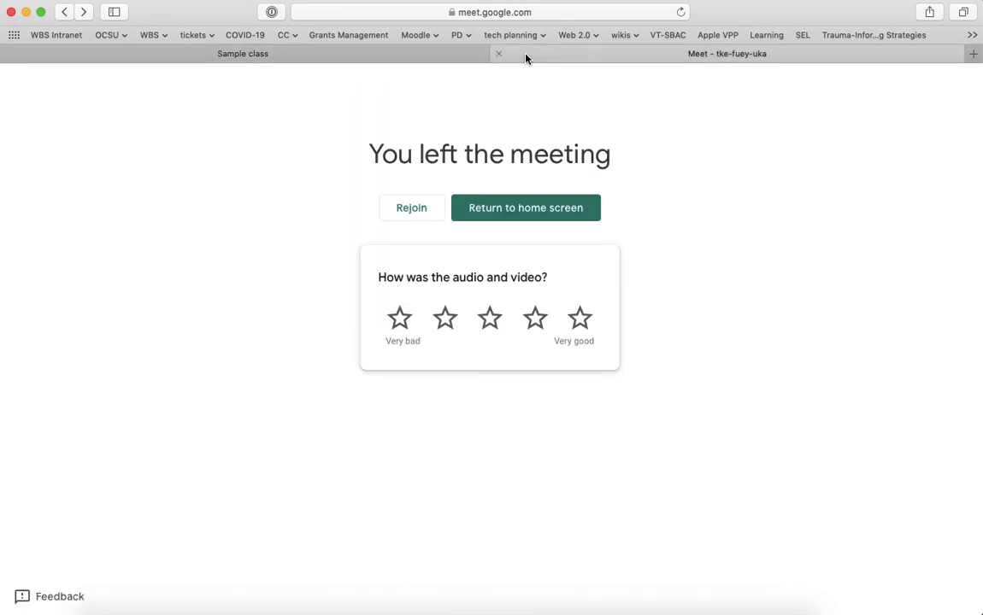
left_click(500, 209)
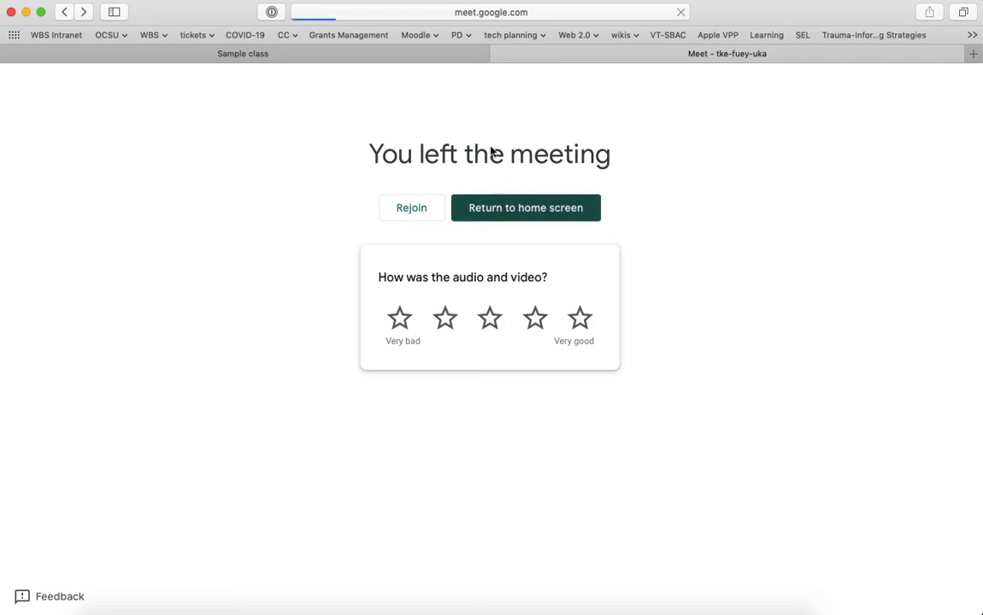
left_click(359, 56)
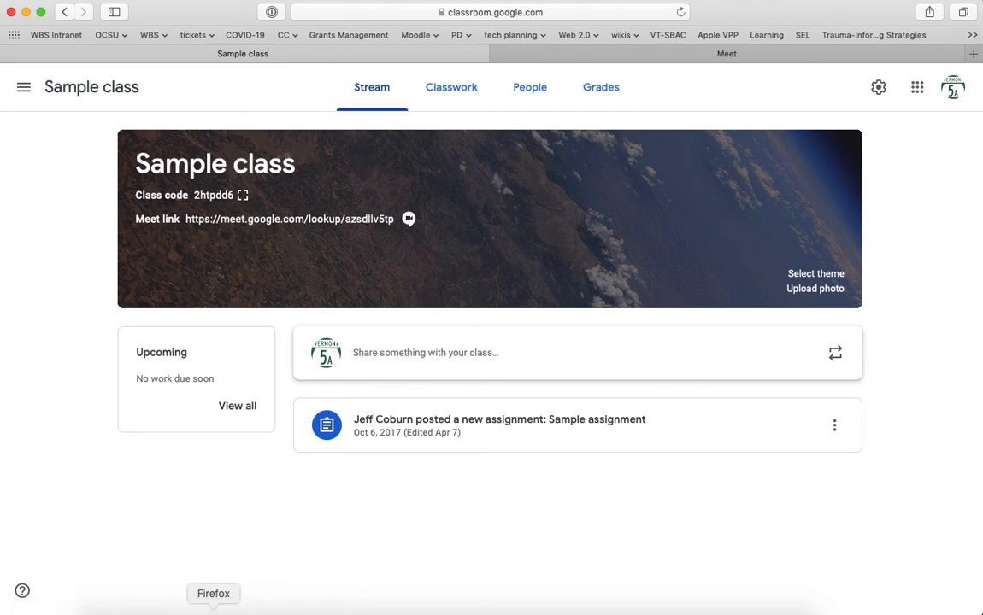
As the student, try rejoining the old tke-fuey-uka meeting, then close the failed tab.
left_click(214, 609)
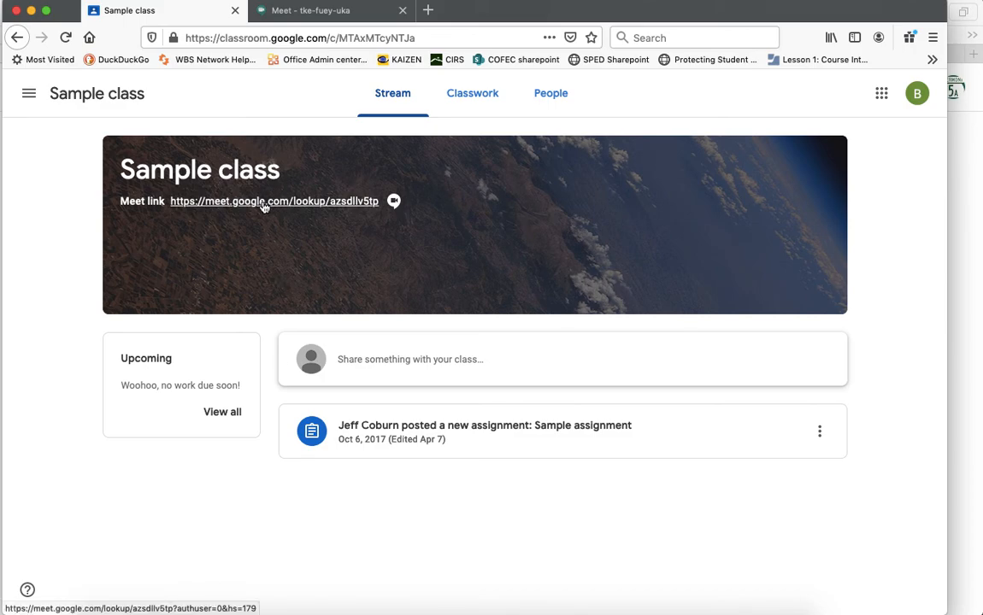
left_click(322, 13)
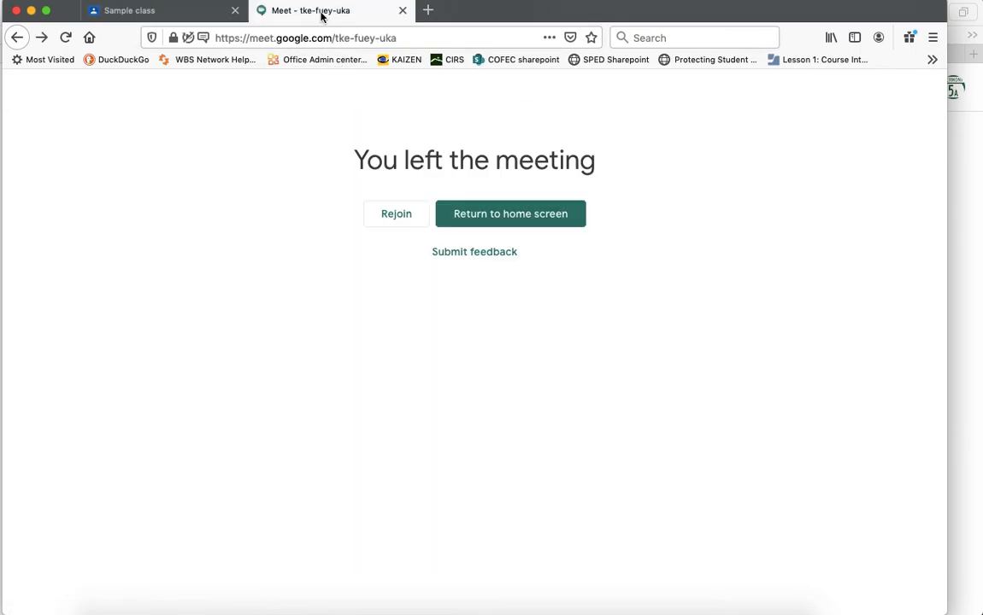
left_click(402, 217)
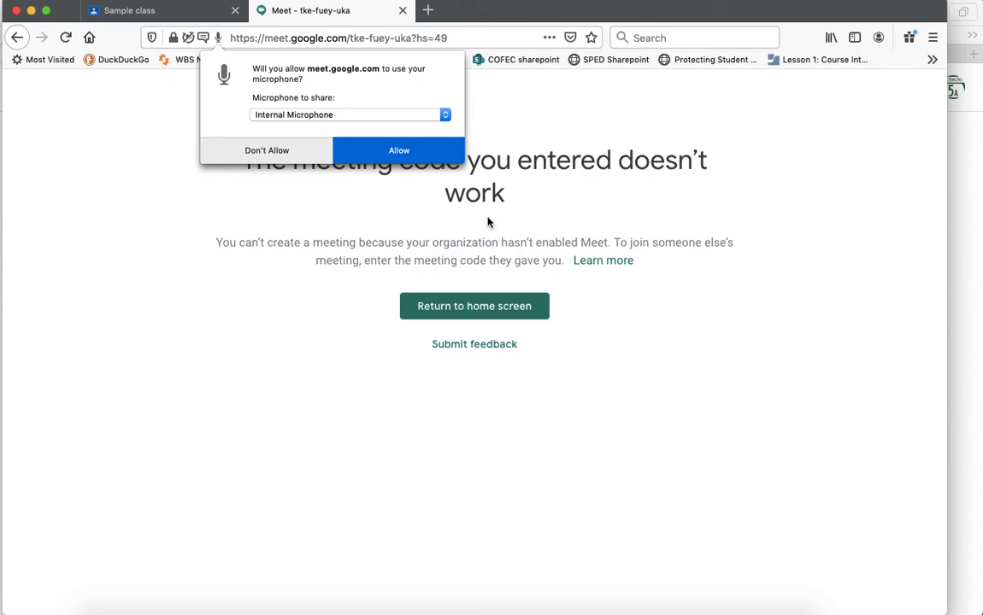
left_click(402, 11)
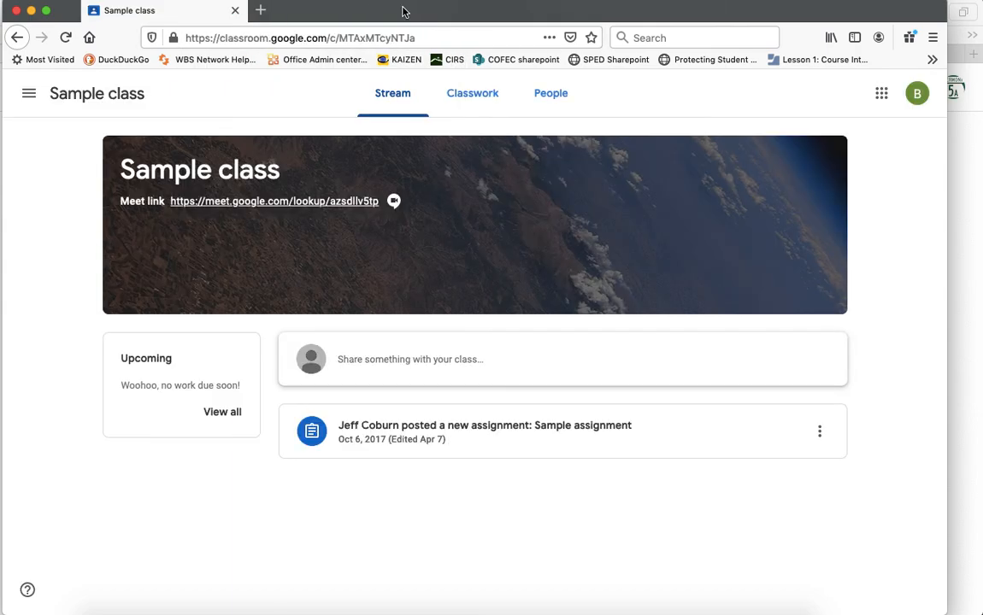